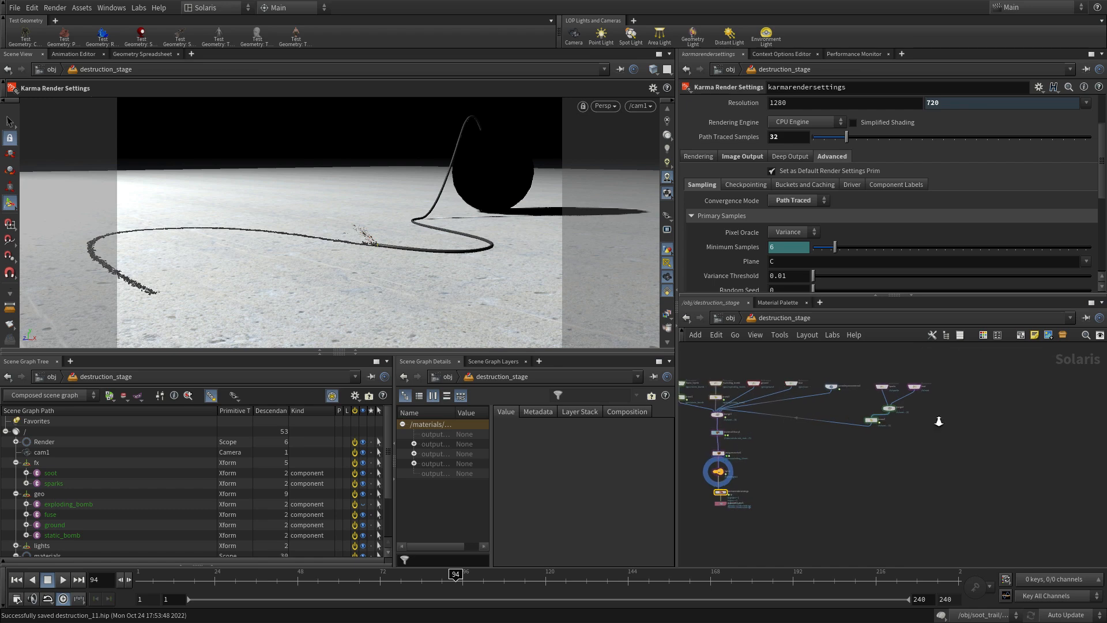
Step: Add a Reference node beside the existing stage nodes and rename it fireball
key("Tab")
type("sopimport")
key("Return")
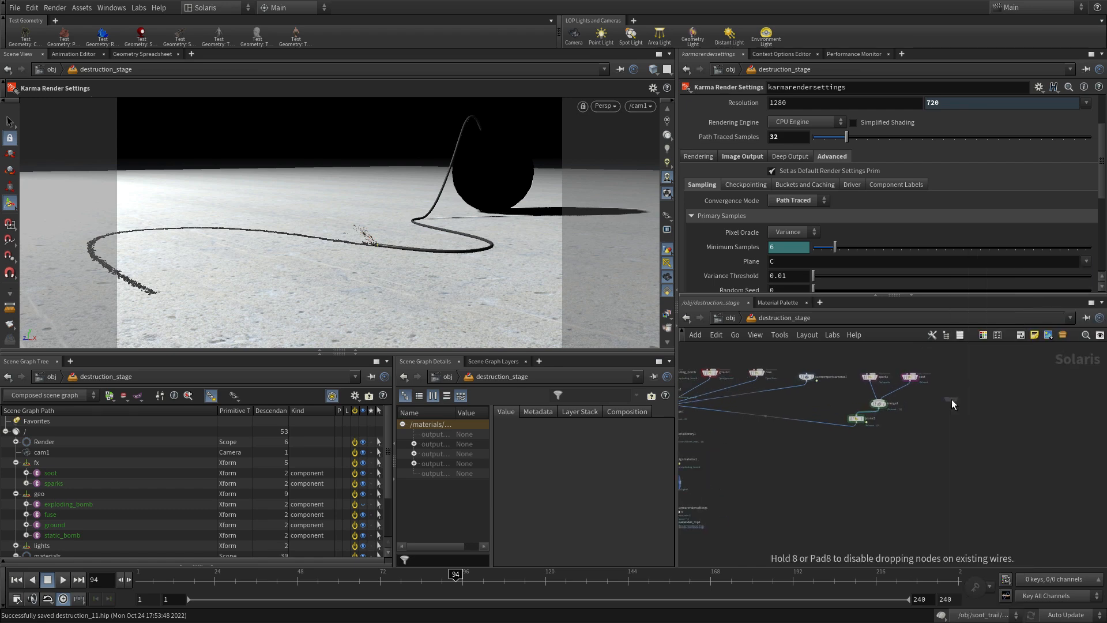
left_click(957, 424)
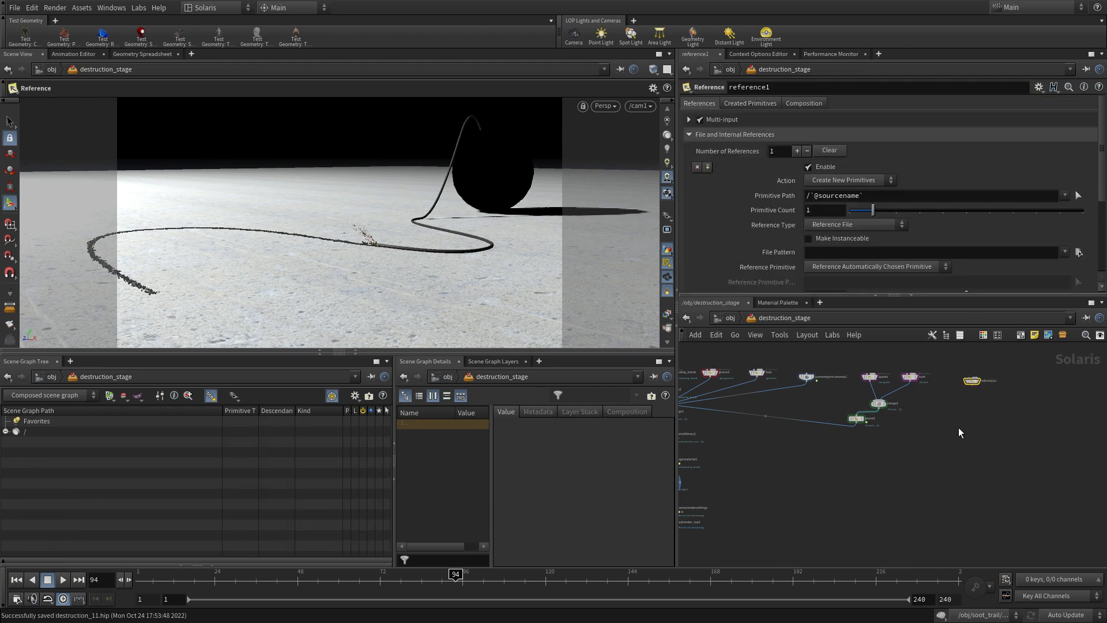
scroll(1028, 364, "up", 5)
middle_click_drag(1028, 363, 906, 485)
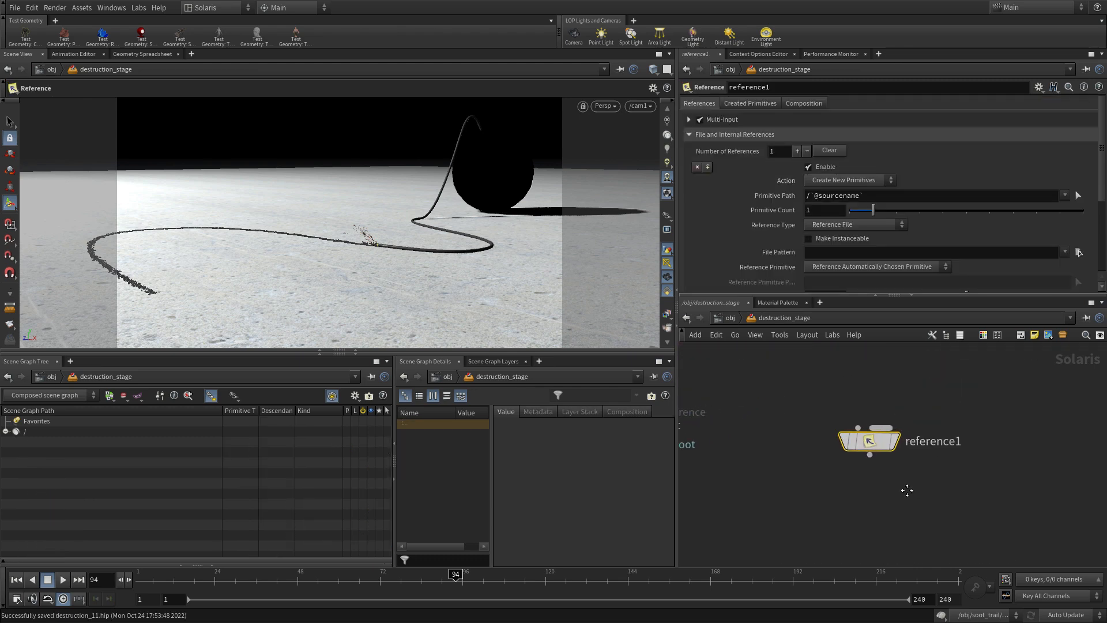
double_click(906, 440)
type("fireball")
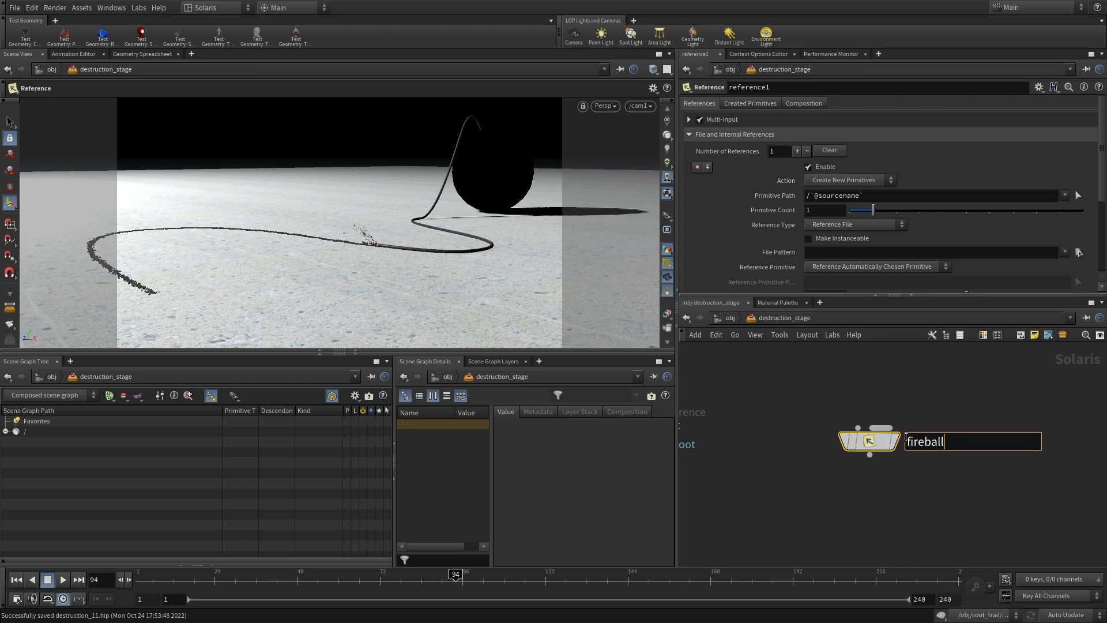
key("Return")
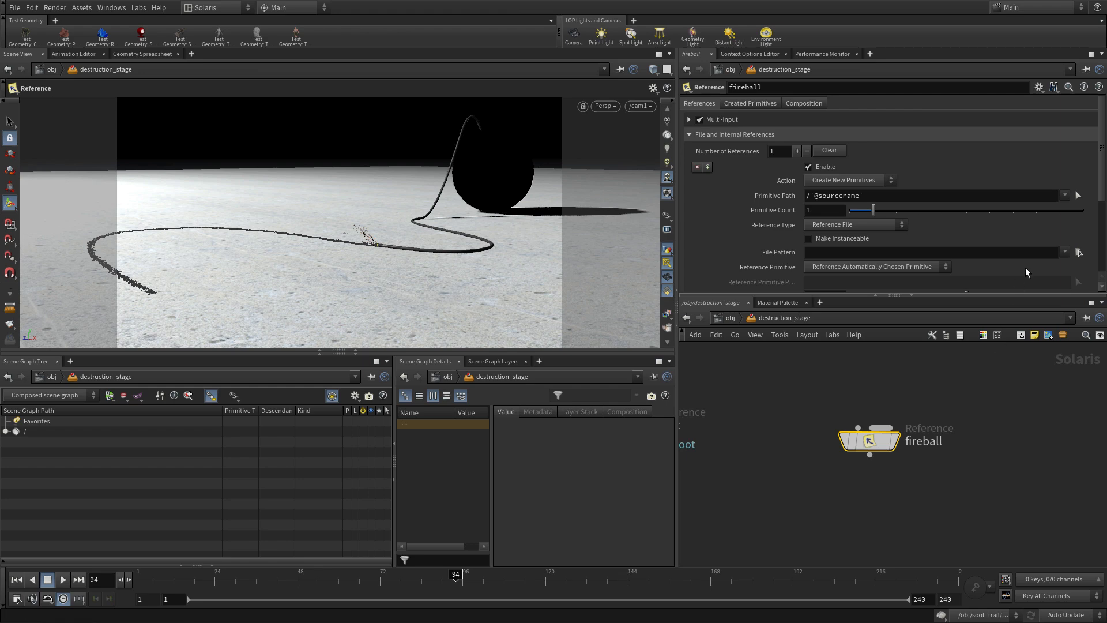
Step: Reference $HIP/usd/pyro_fireball.usd in the fireball node and set its primitive path to /fx/$OS
left_click(1078, 252)
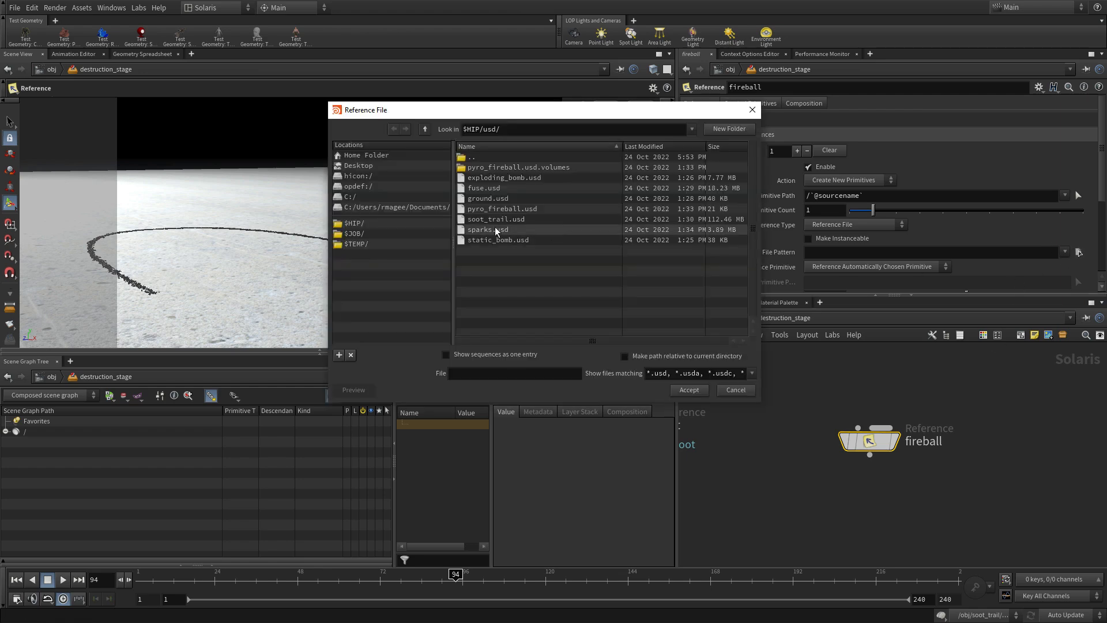
left_click(486, 208)
left_click(688, 390)
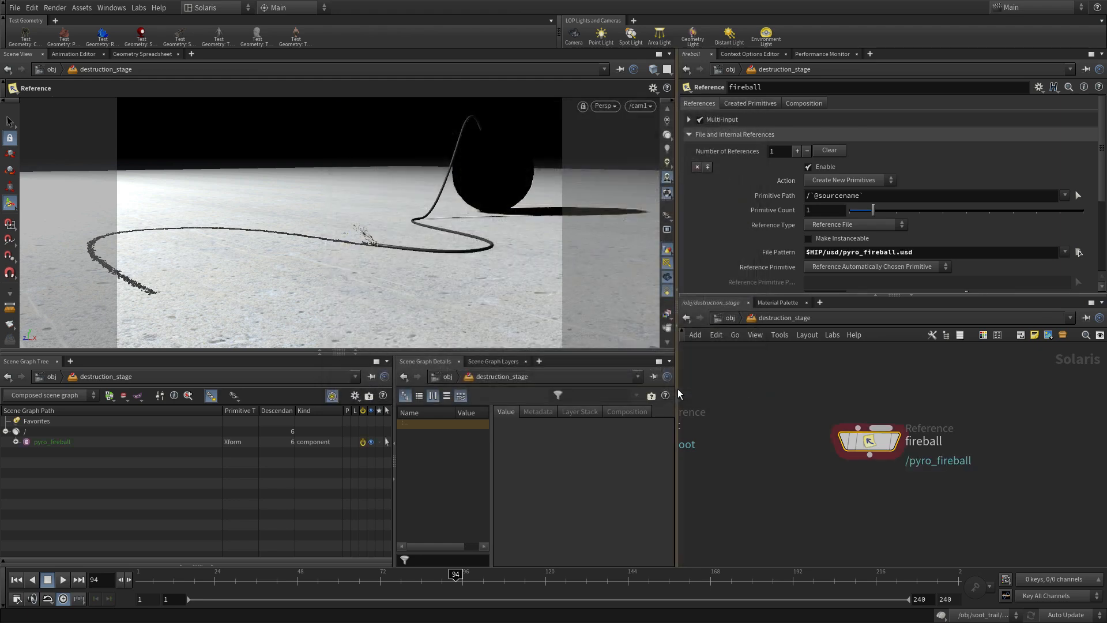
left_click_drag(864, 196, 810, 196)
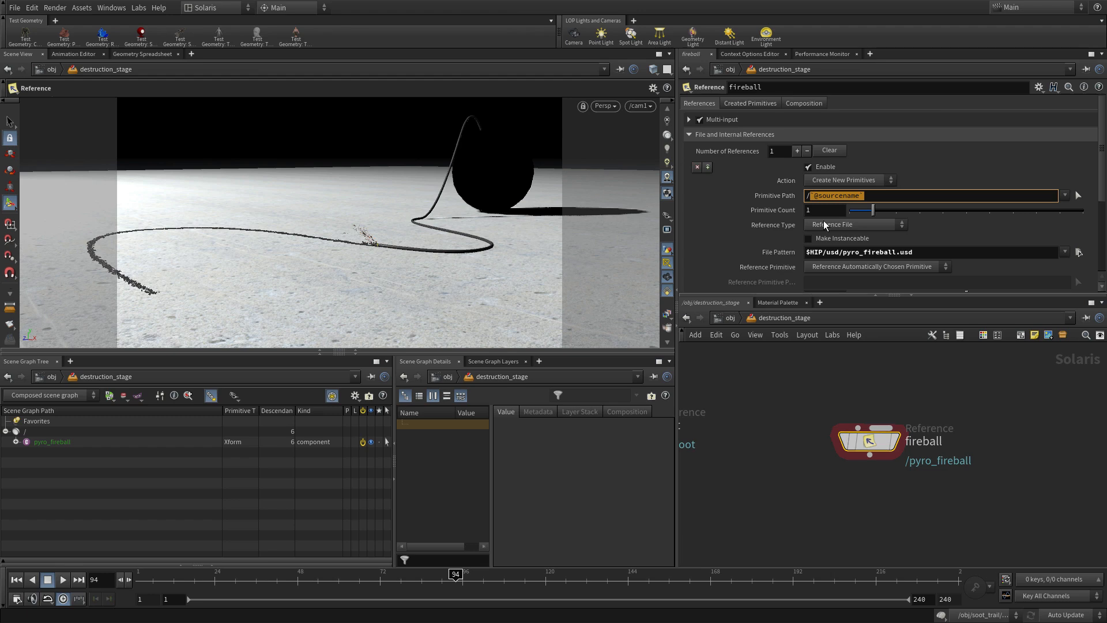
type("fx/$OS")
key("Return")
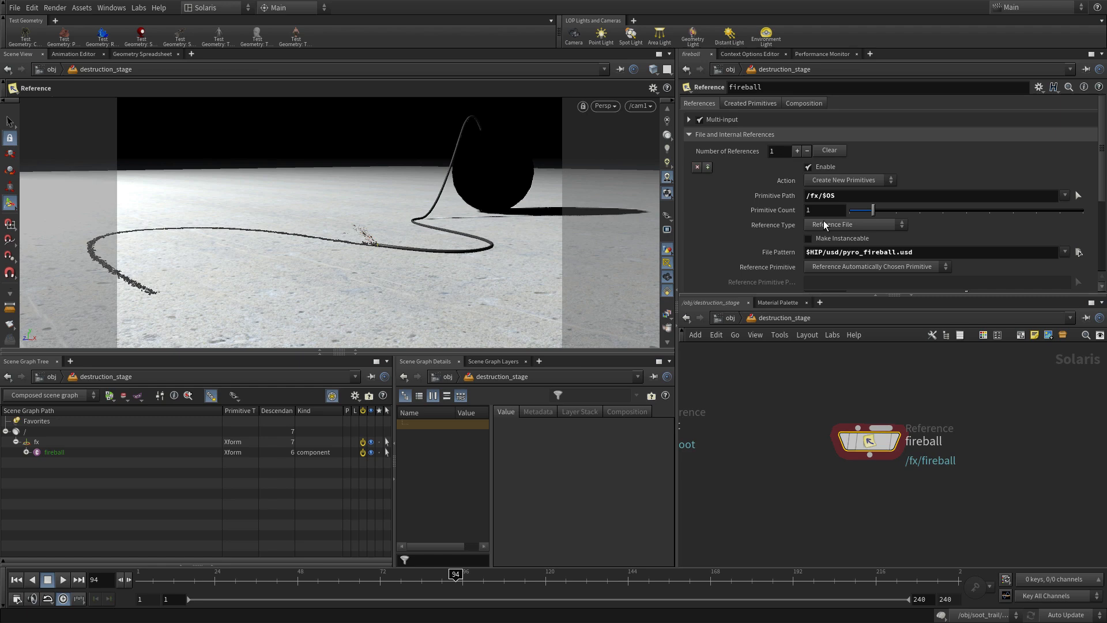
Step: Connect the fireball reference's output to the main merge node above the material library
right_click_drag(969, 499, 918, 510)
middle_click_drag(919, 510, 954, 381)
right_click_drag(952, 389, 907, 415)
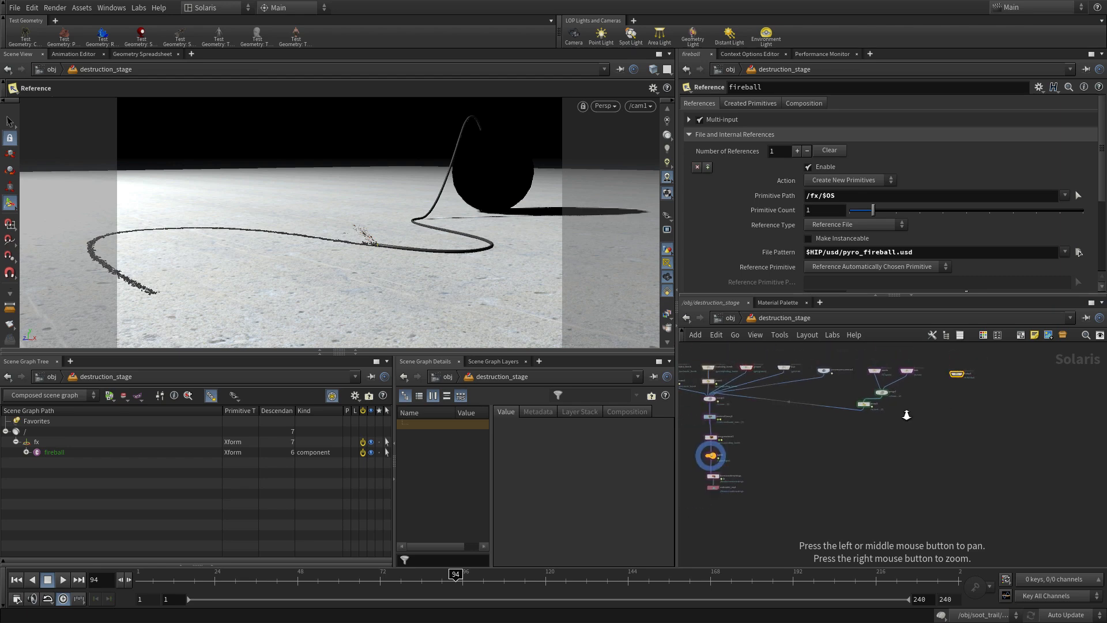
right_click_drag(961, 392, 969, 377)
left_click(956, 371)
middle_click_drag(854, 465, 980, 447)
middle_click_drag(845, 444, 932, 476)
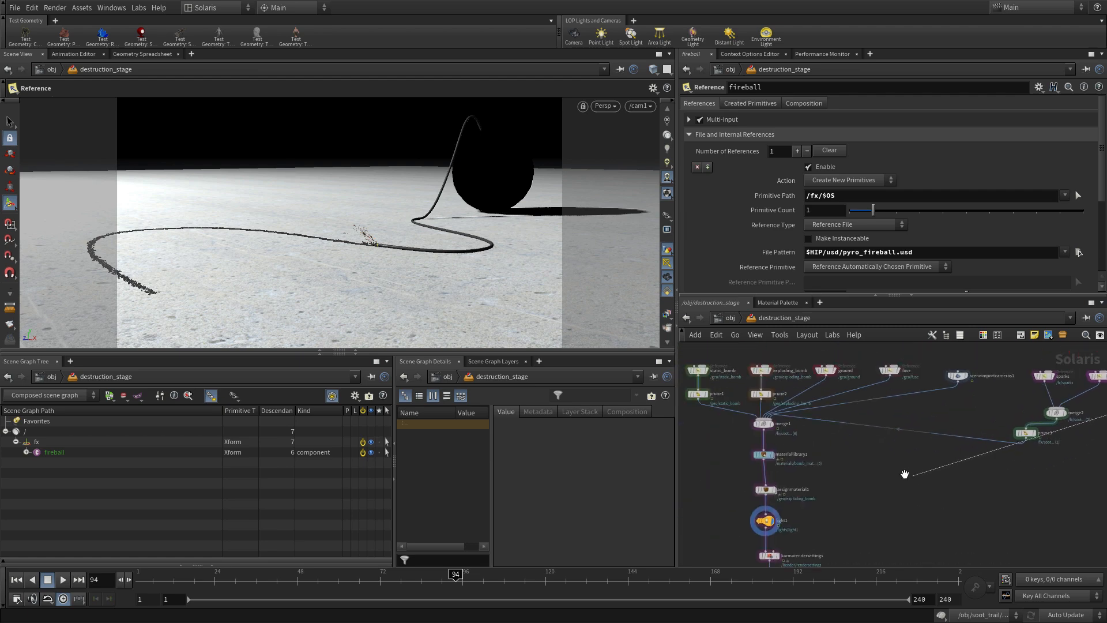
left_click(772, 421)
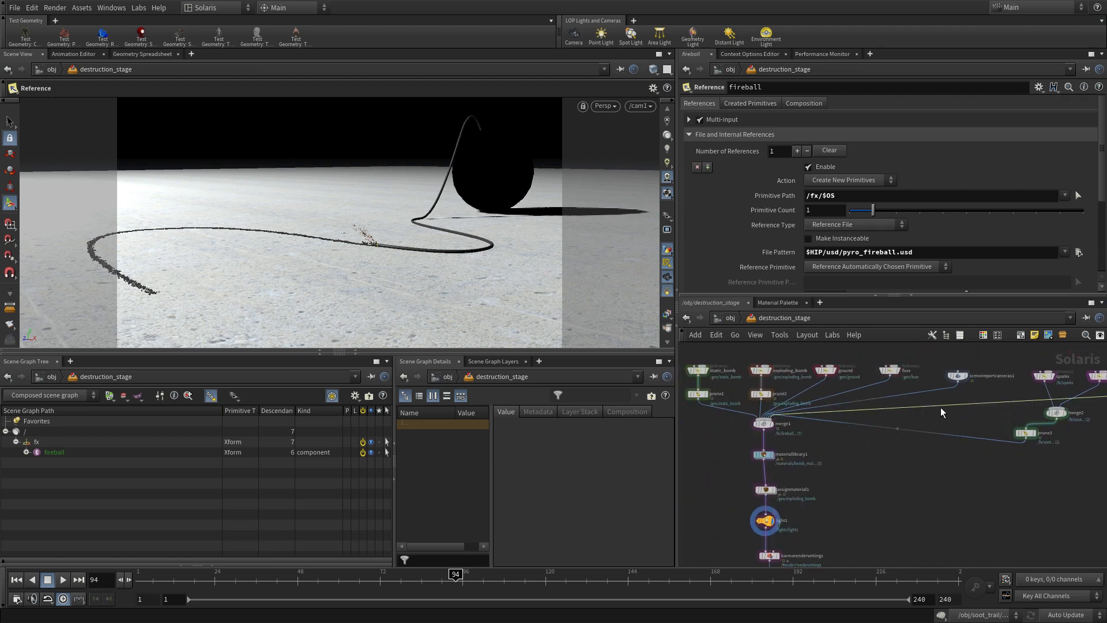
Step: Reroute the fireball wire around the other nodes with a dot, and scrub the timeline to frame 215
left_click_drag(932, 405, 1081, 483, "alt")
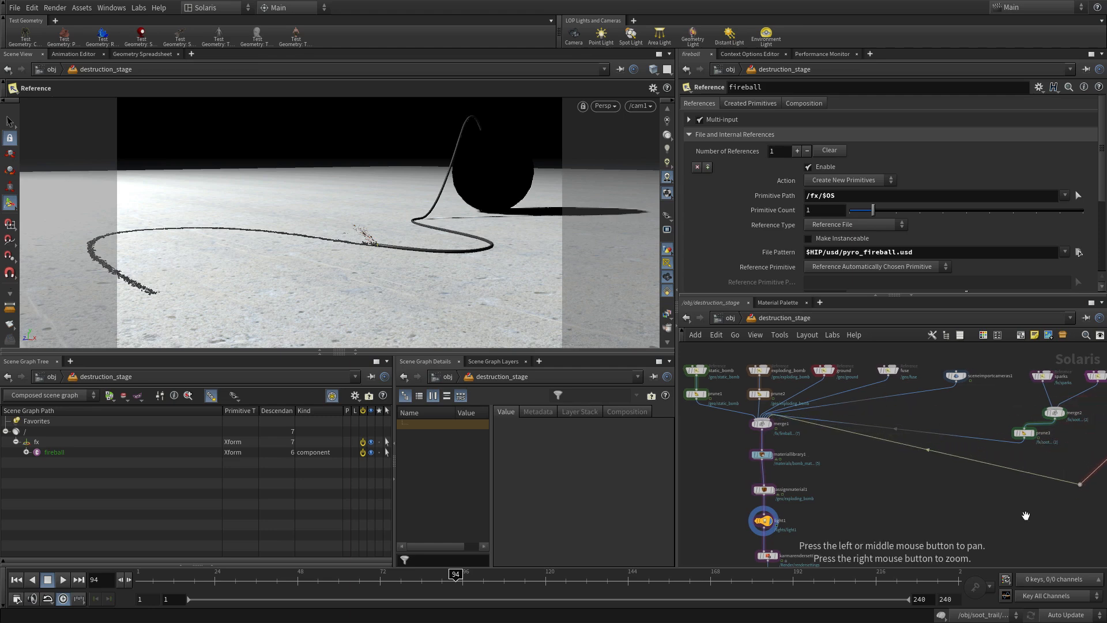
middle_click_drag(1031, 510, 800, 493)
left_click_drag(847, 468, 903, 455)
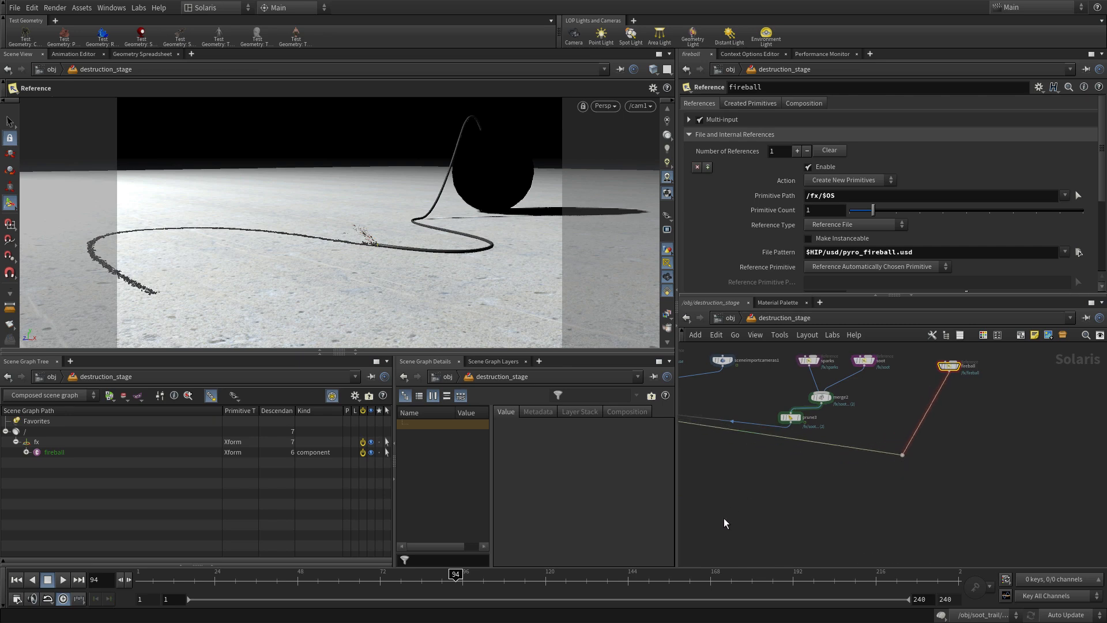
left_click_drag(551, 579, 872, 574)
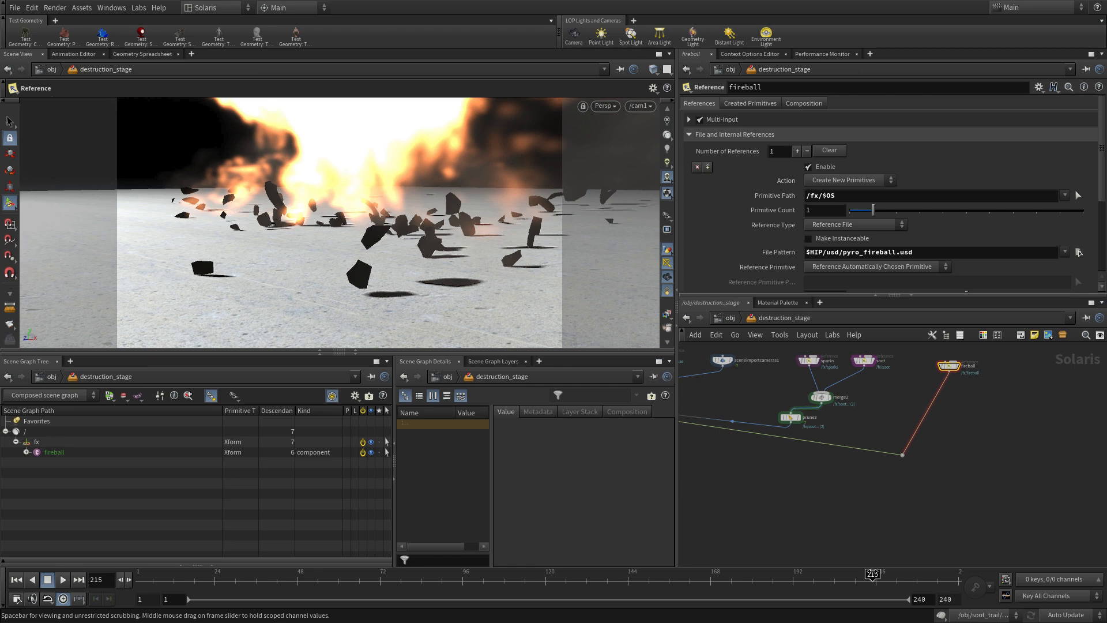
Step: In the fireball geometry network, run the Create Render Stage quick setup on pyrosolver_fireball and open the generated LOP network
left_click(730, 318)
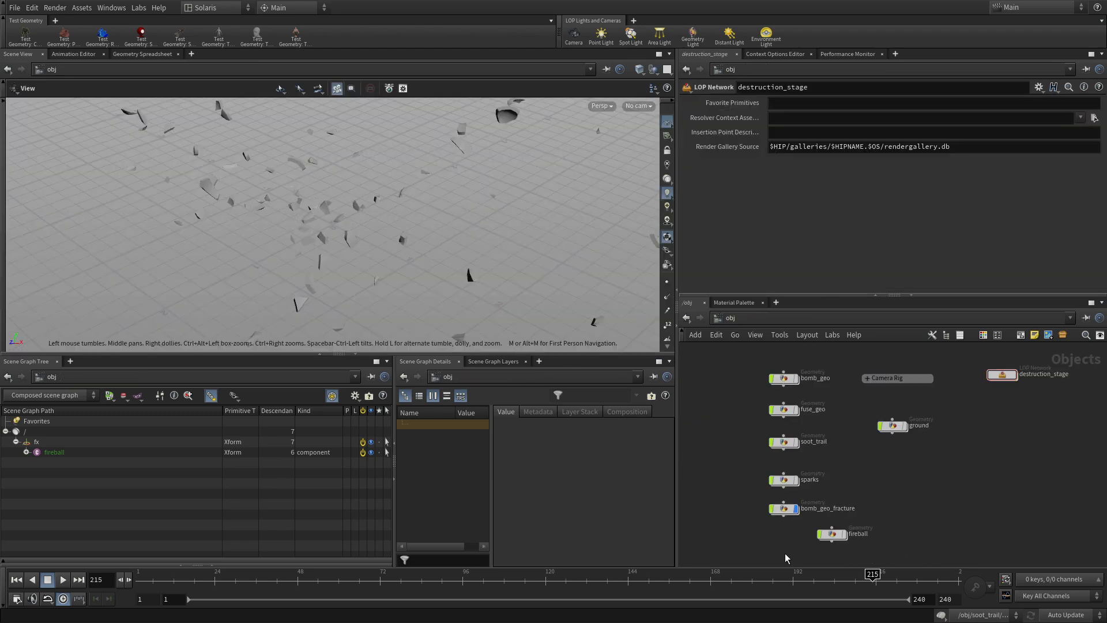
double_click(835, 535)
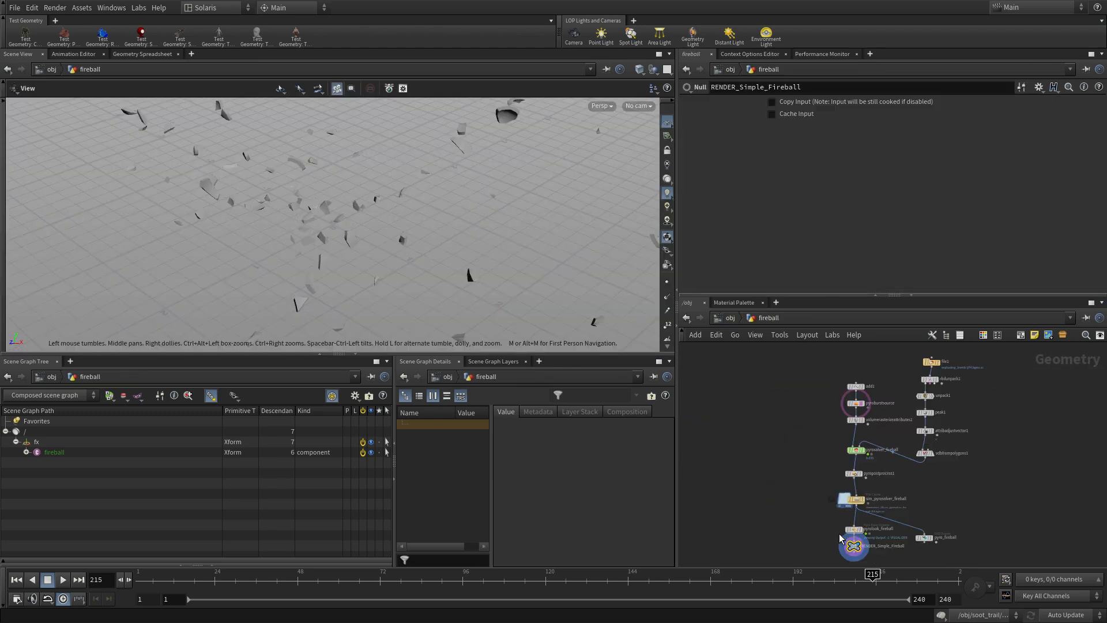
scroll(987, 468, "up", 2)
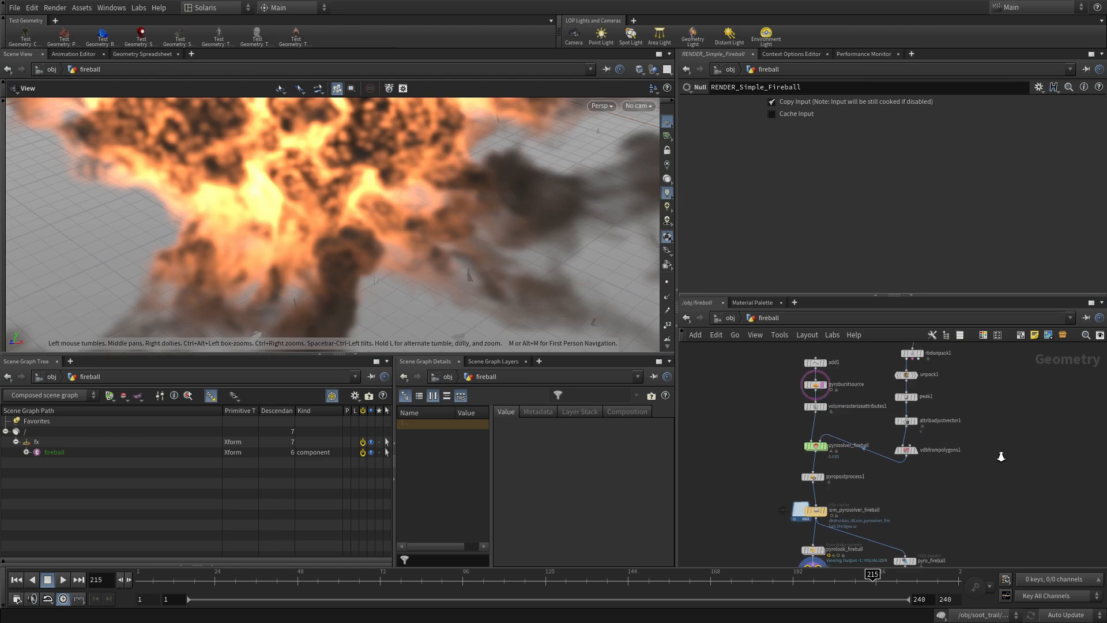
left_click(814, 510)
left_click(819, 450)
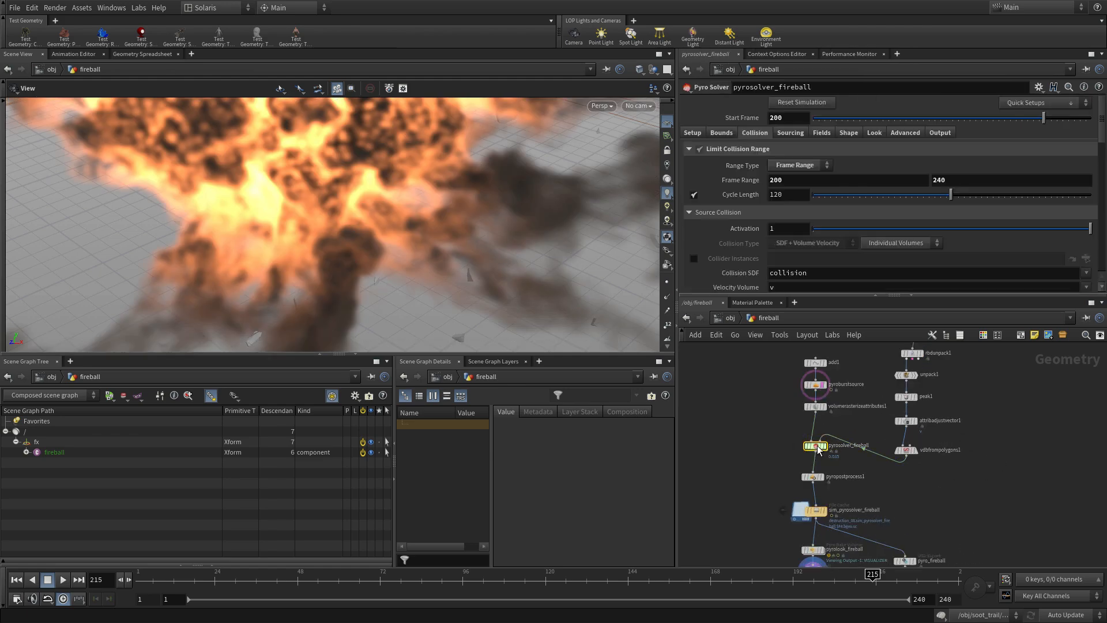
left_click(1013, 105)
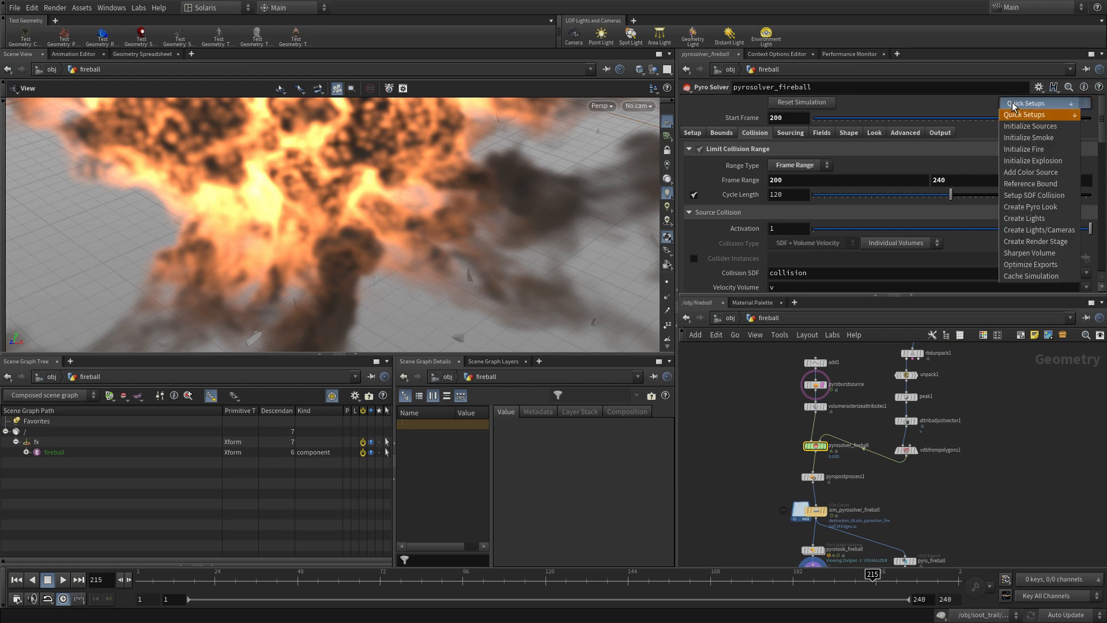
left_click(1035, 241)
left_click(932, 342)
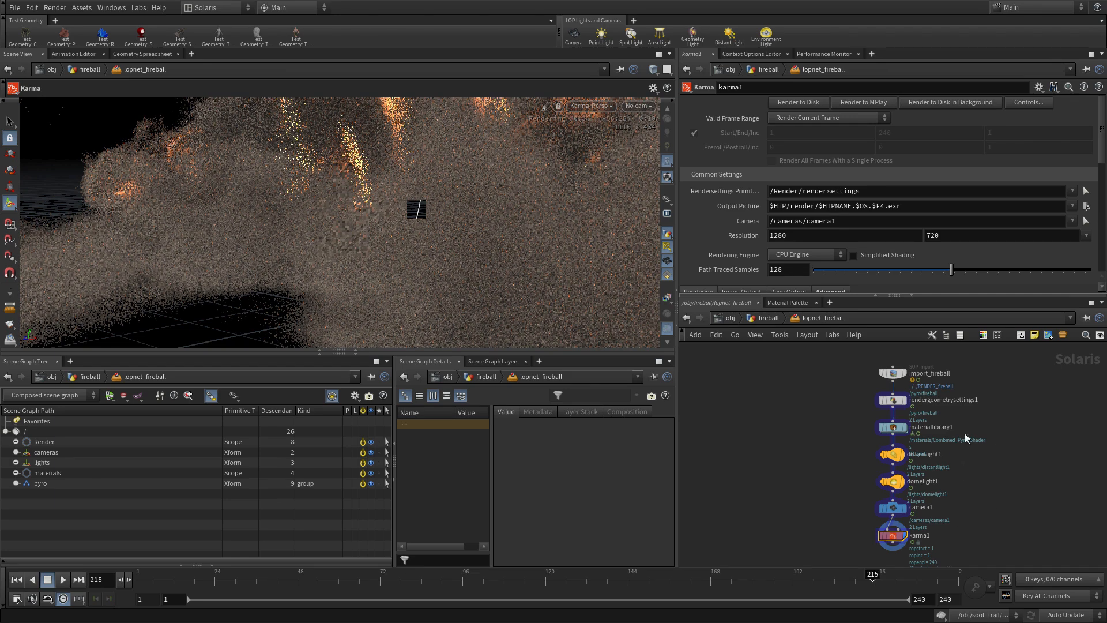
Step: Copy the rendergeometrysettings1 node into destruction_stage and insert it on the wire below the fireball reference
left_click(874, 404)
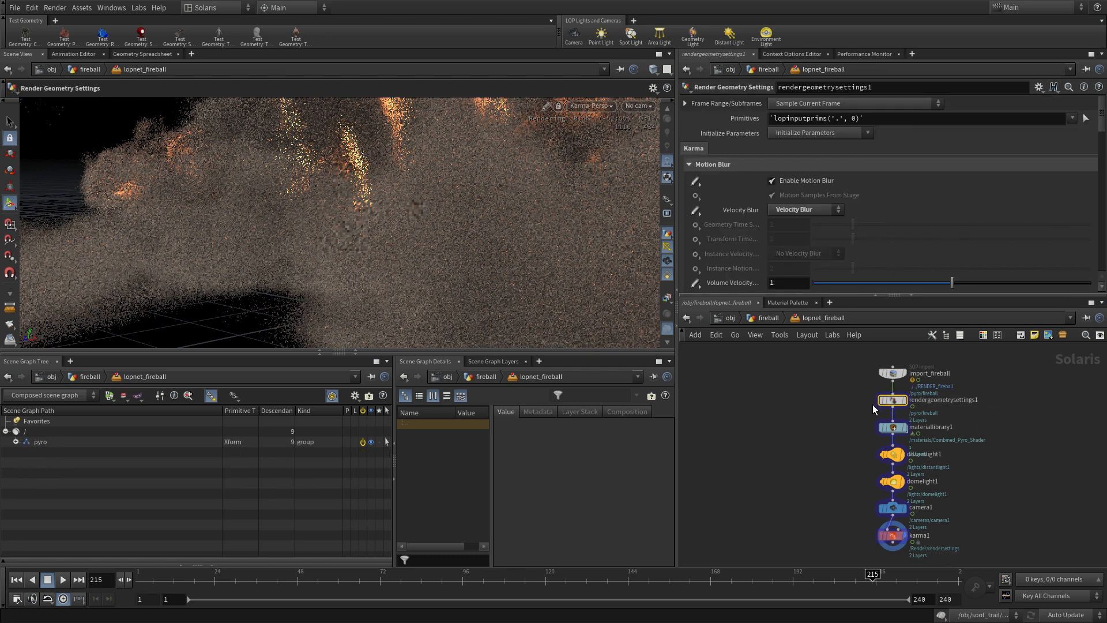
key("ctrl+c")
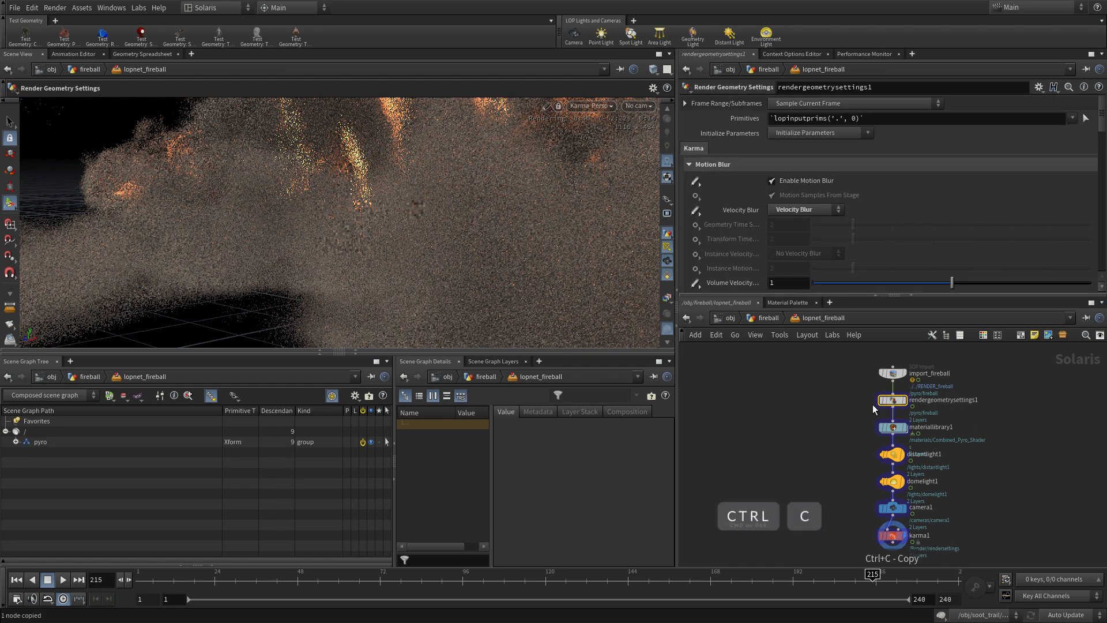
left_click(725, 317)
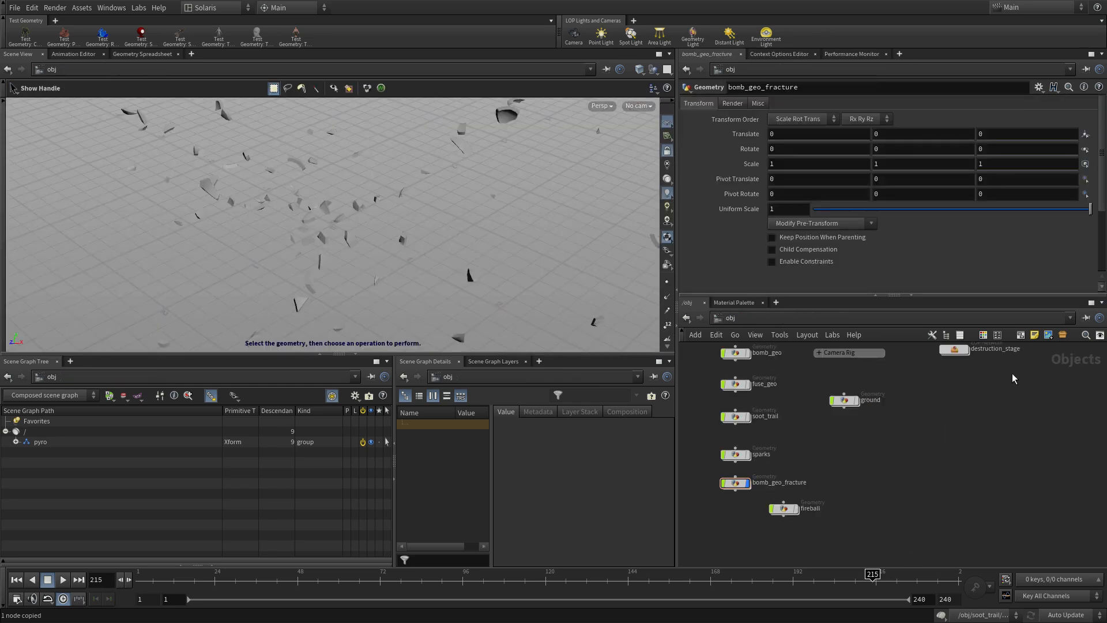
double_click(957, 348)
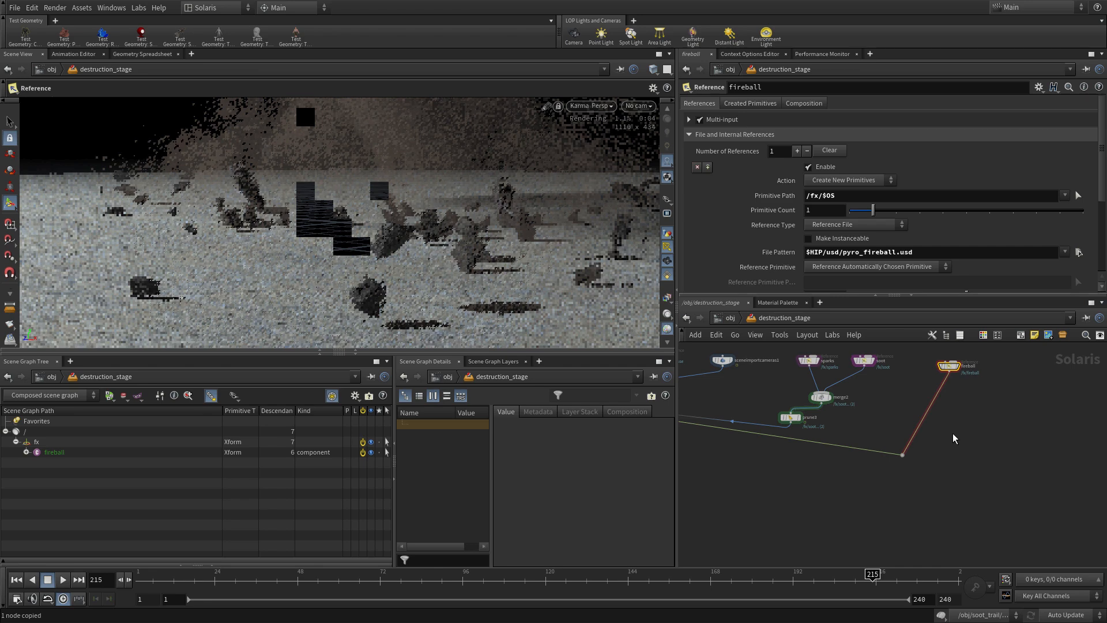
key("ctrl+v")
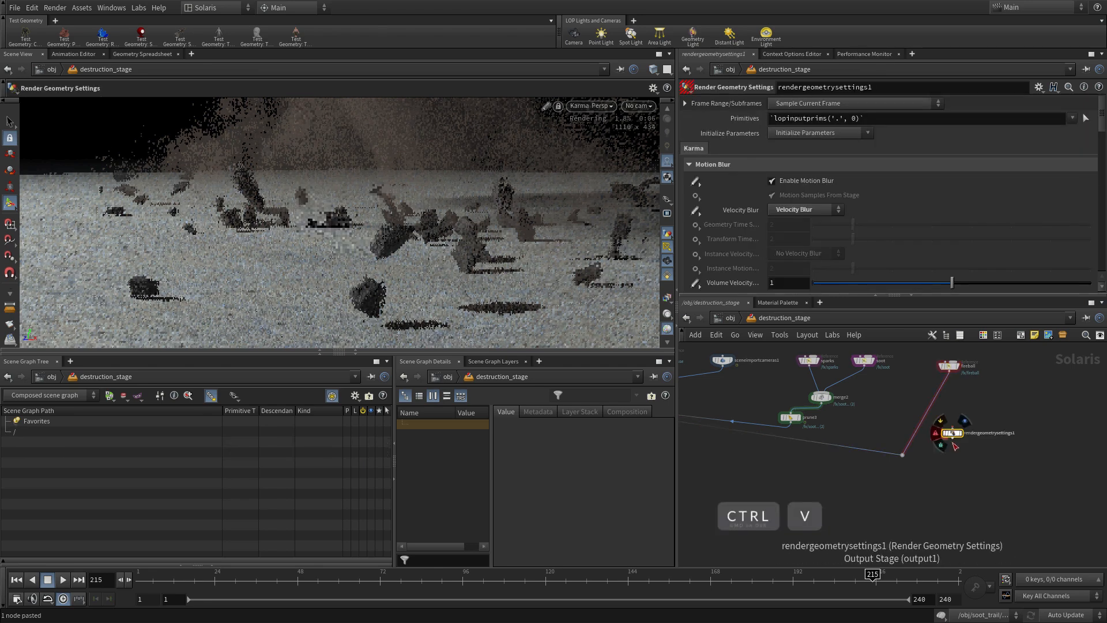
left_click_drag(952, 430, 932, 406)
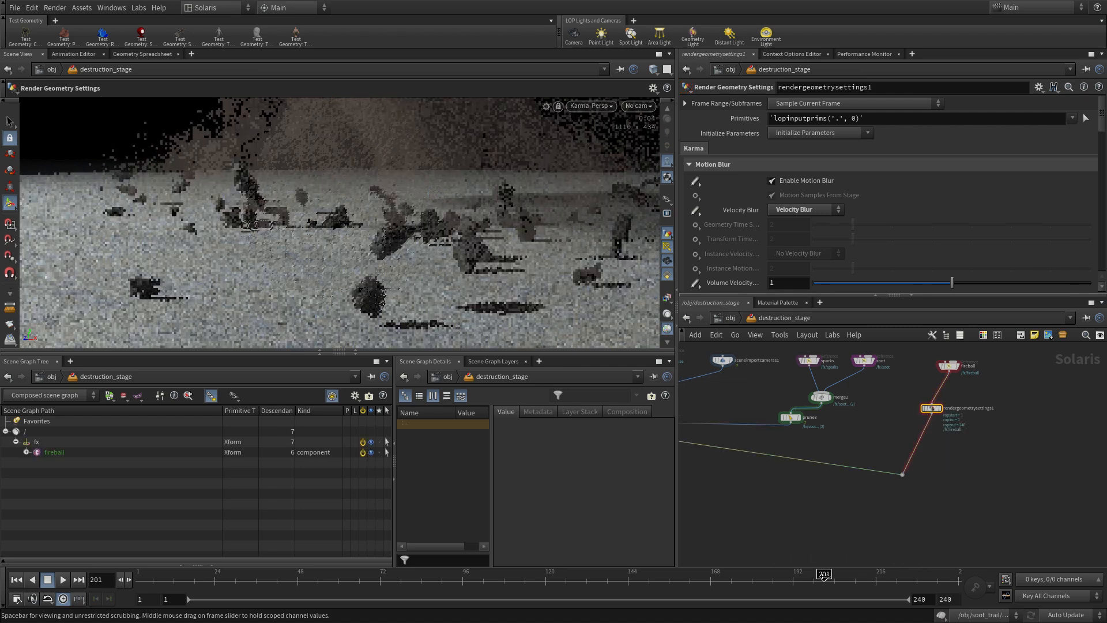
Step: Check the explosion's Karma render at frames 201, 195 and 208
left_click(825, 579)
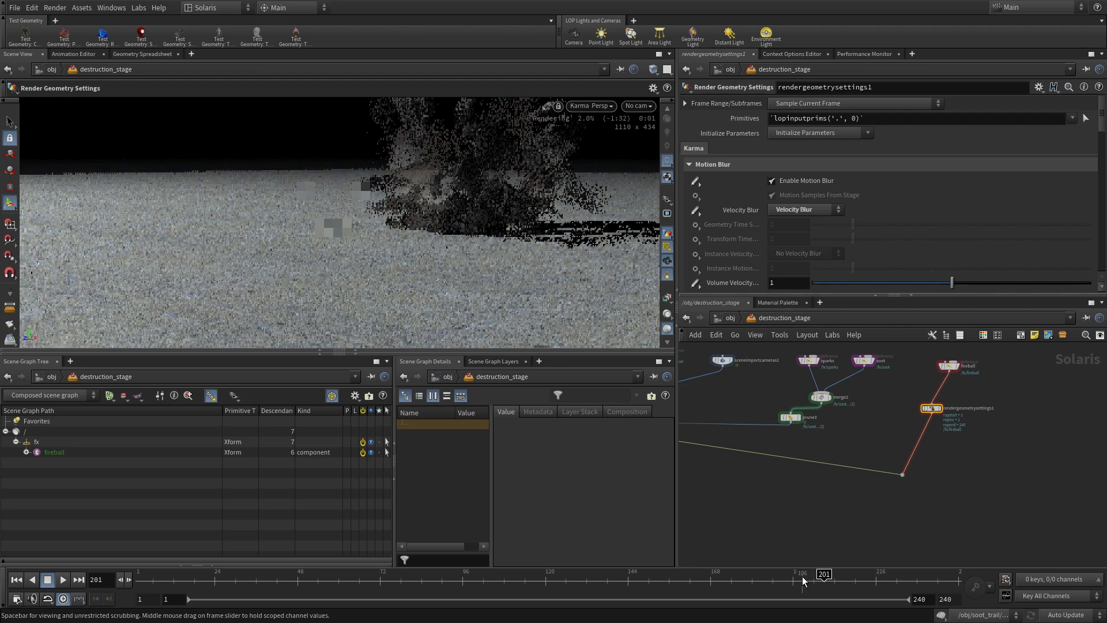
left_click(803, 579)
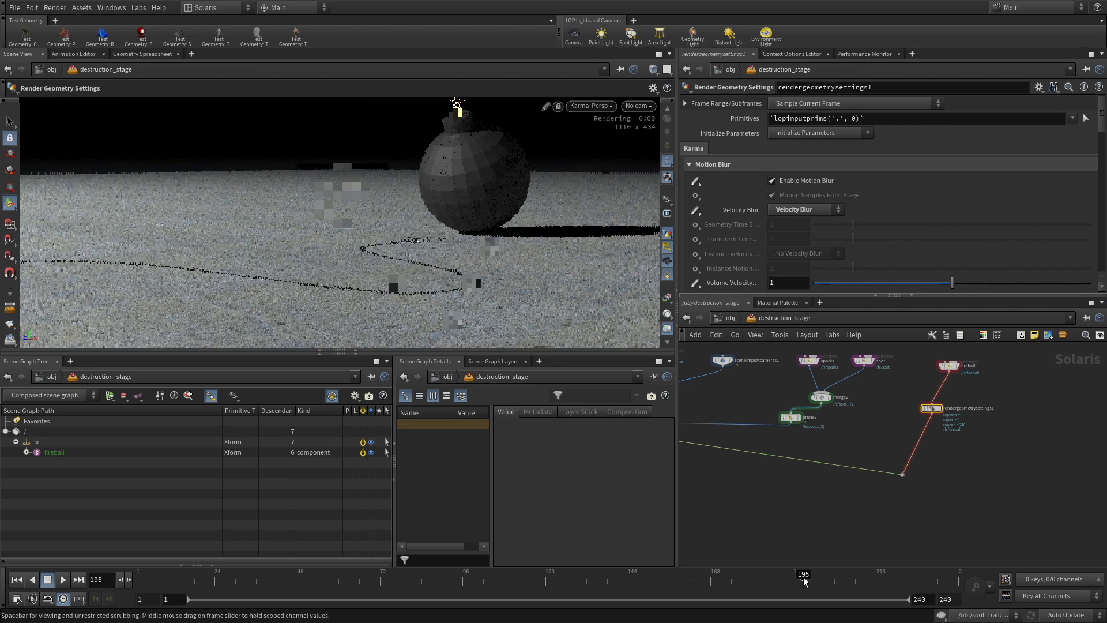
left_click(841, 579)
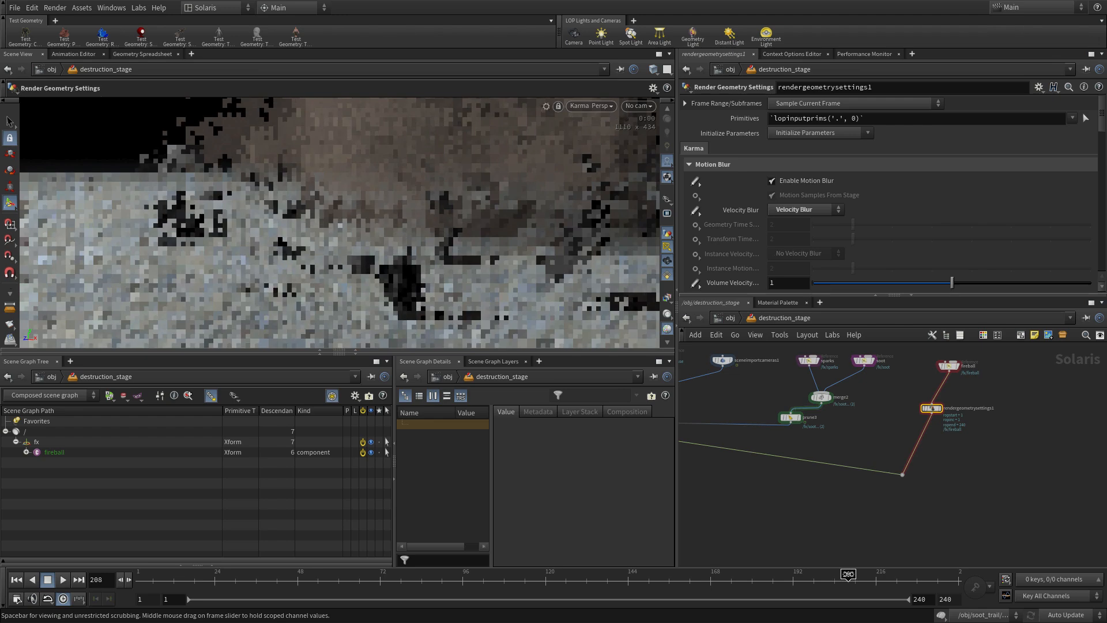
left_click(848, 576)
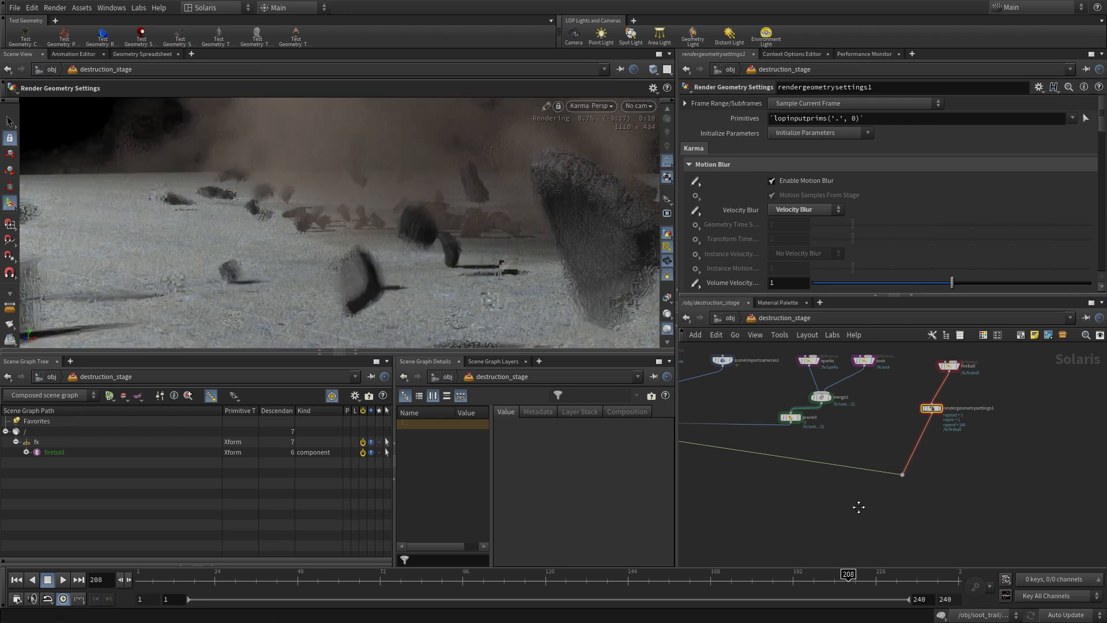
Step: In materiallibrary1, add a material entry that loads Pyro_Shader from lopnet_fireball's materiallibrary1 through a relative path
middle_click_drag(774, 519, 1068, 463)
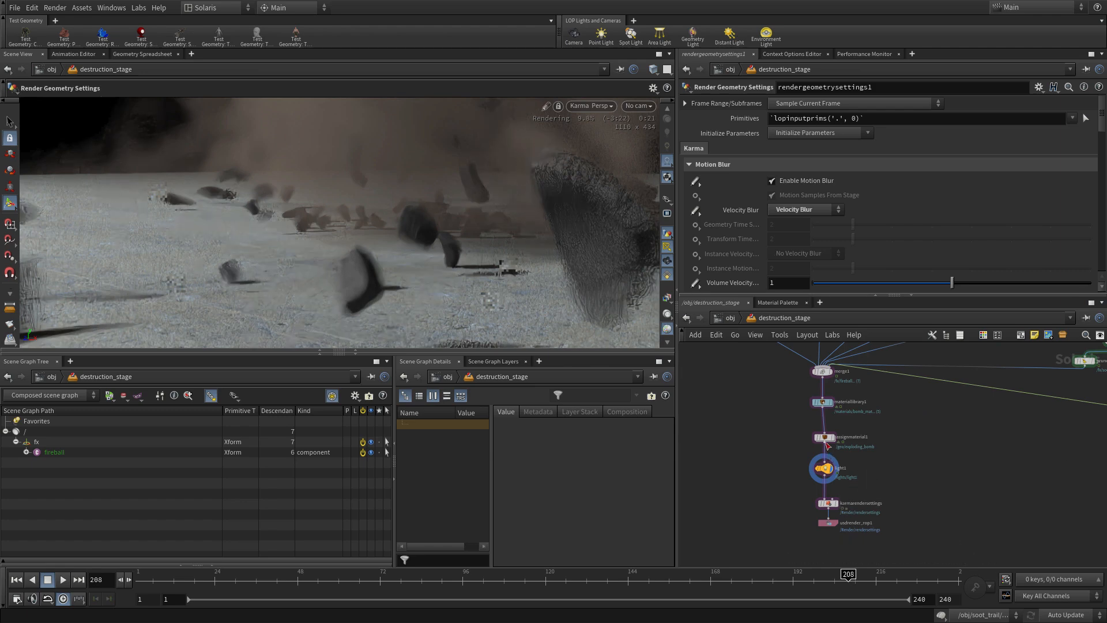
left_click(823, 402)
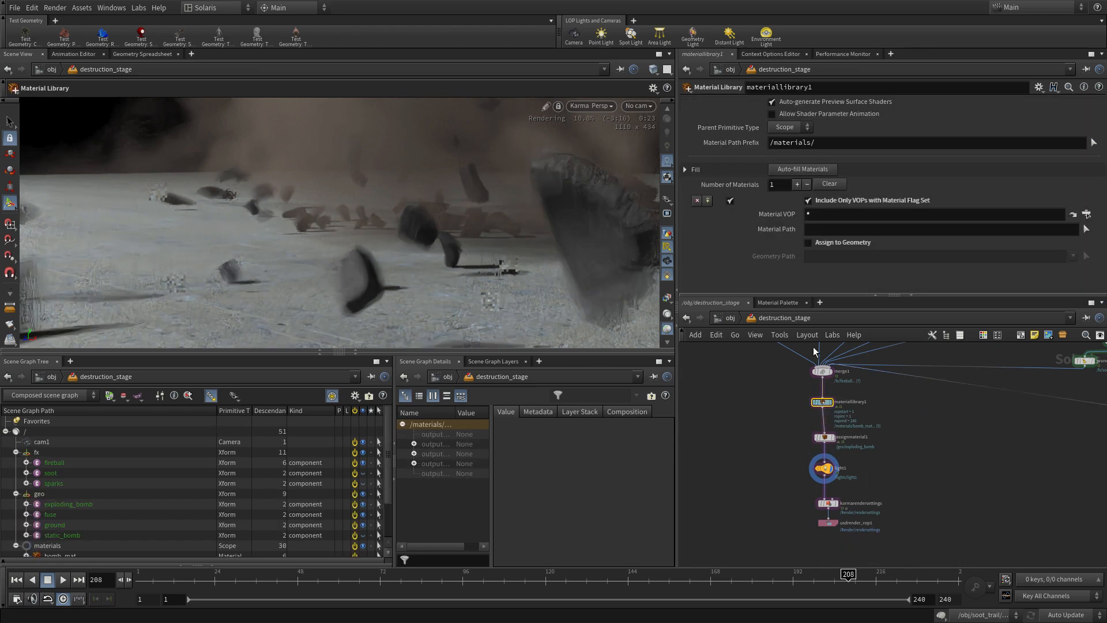
left_click(709, 200)
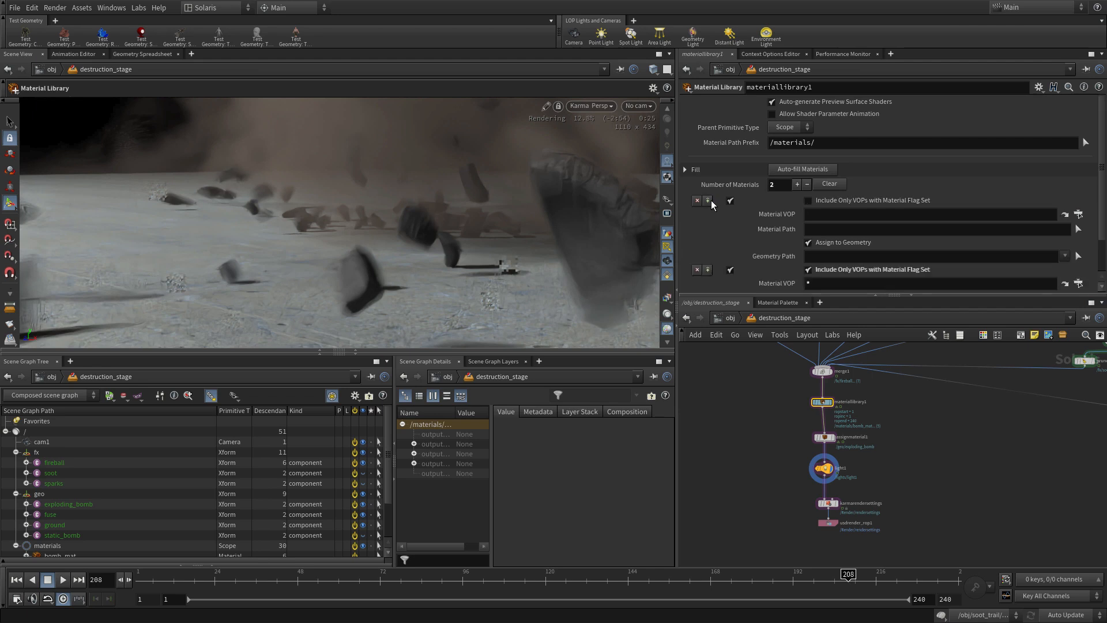
left_click(1078, 215)
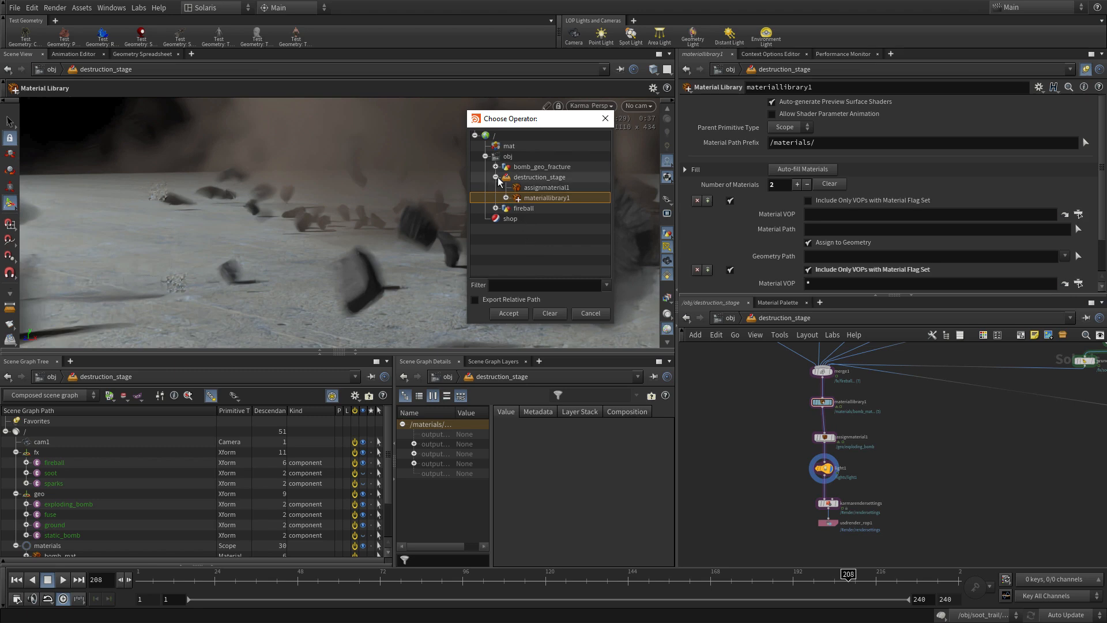
left_click(496, 208)
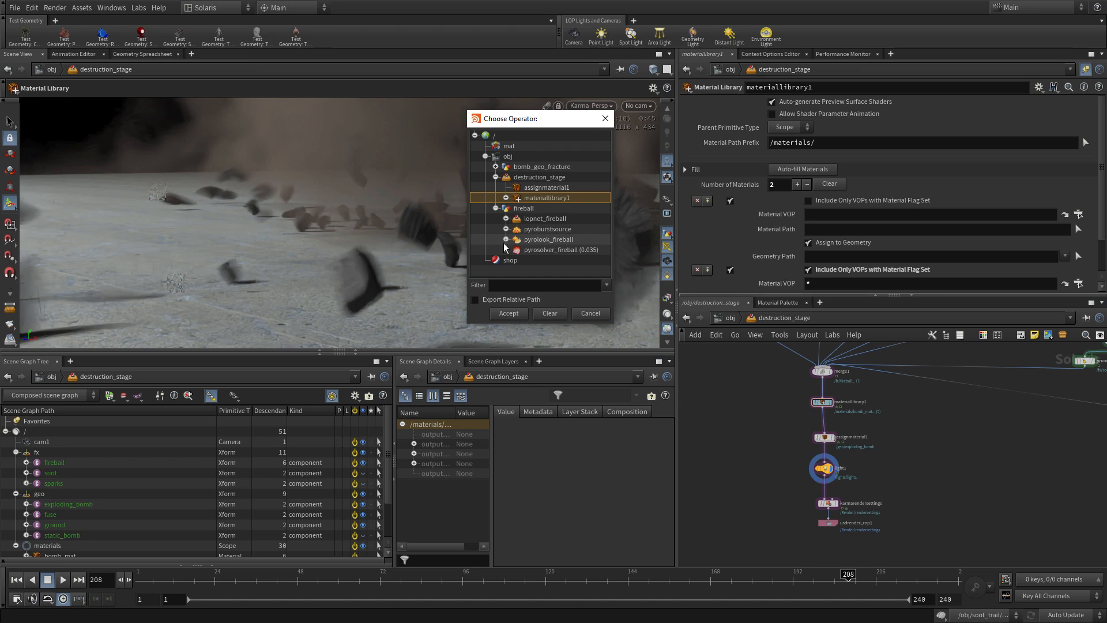
left_click(506, 219)
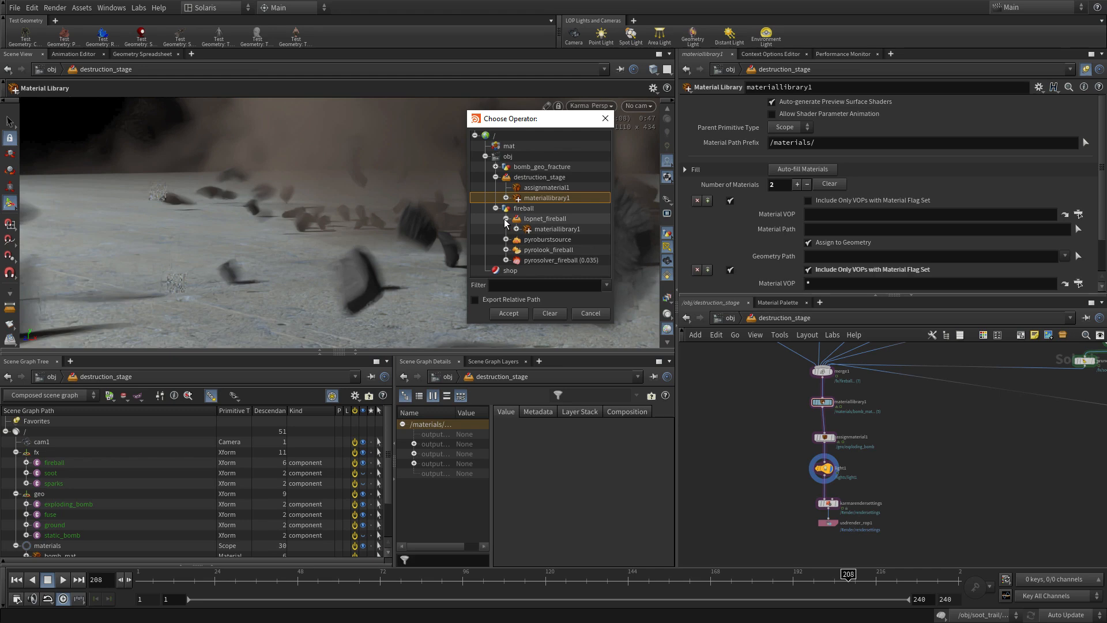
left_click(517, 229)
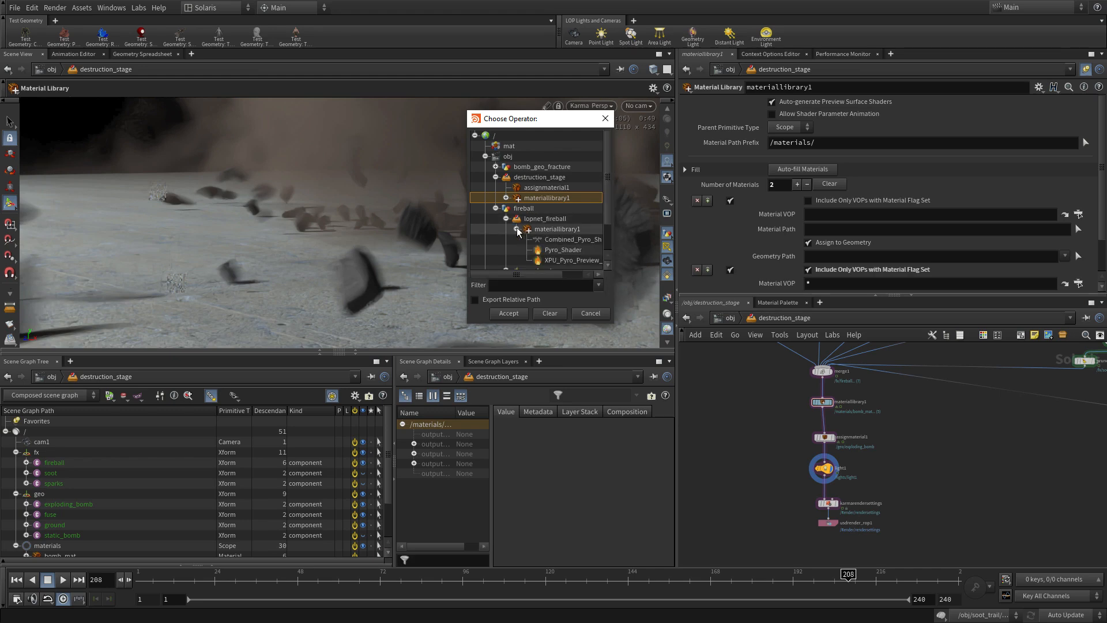
left_click(557, 252)
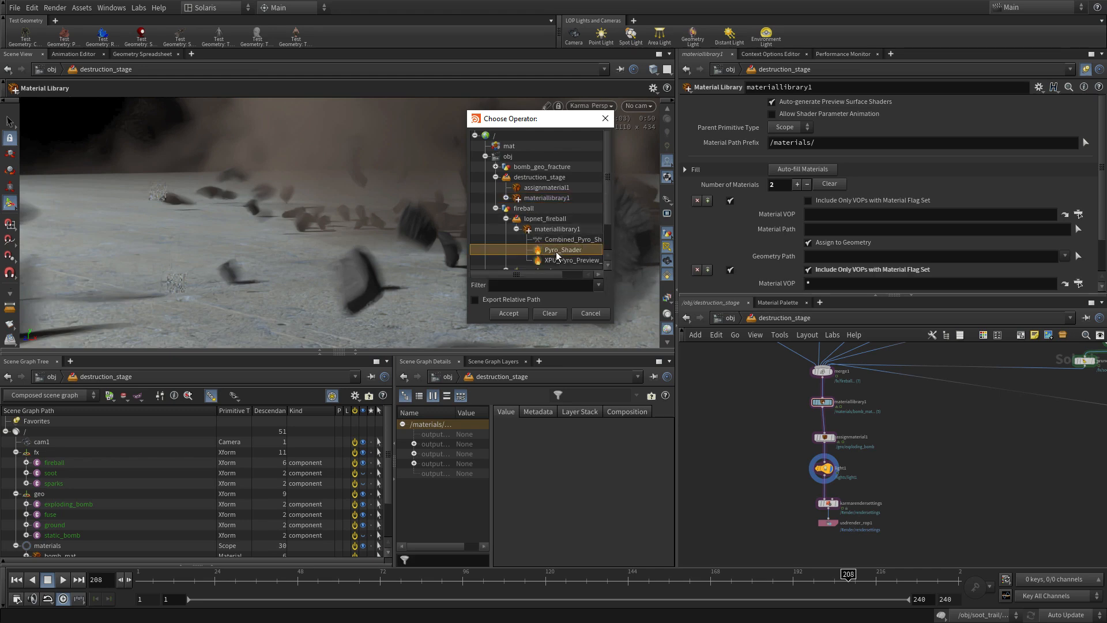
left_click(517, 312)
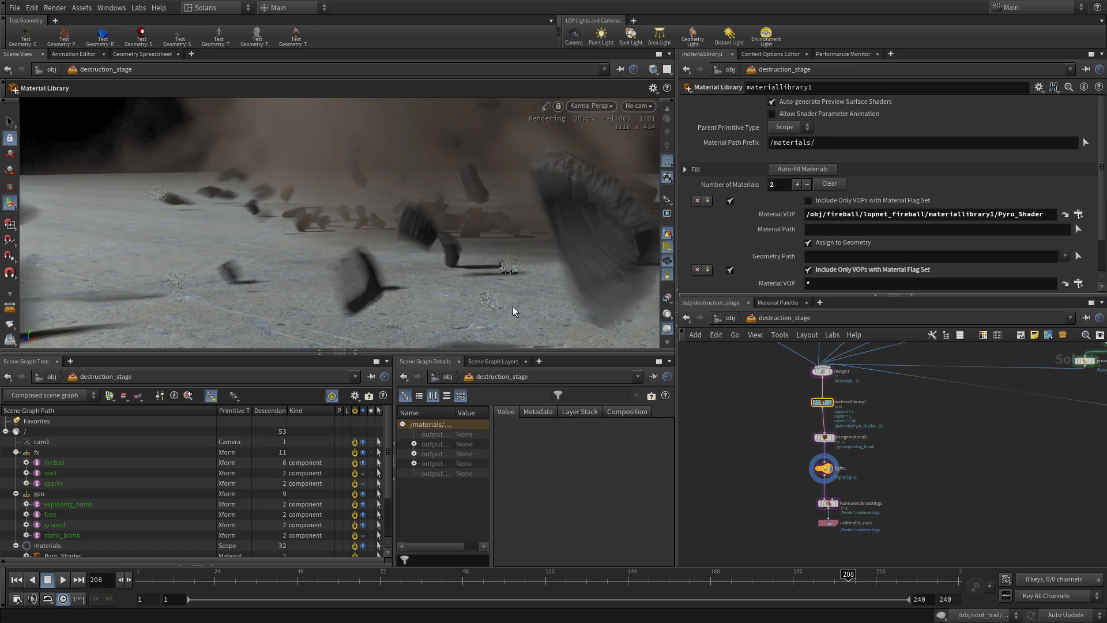
left_click(1078, 214)
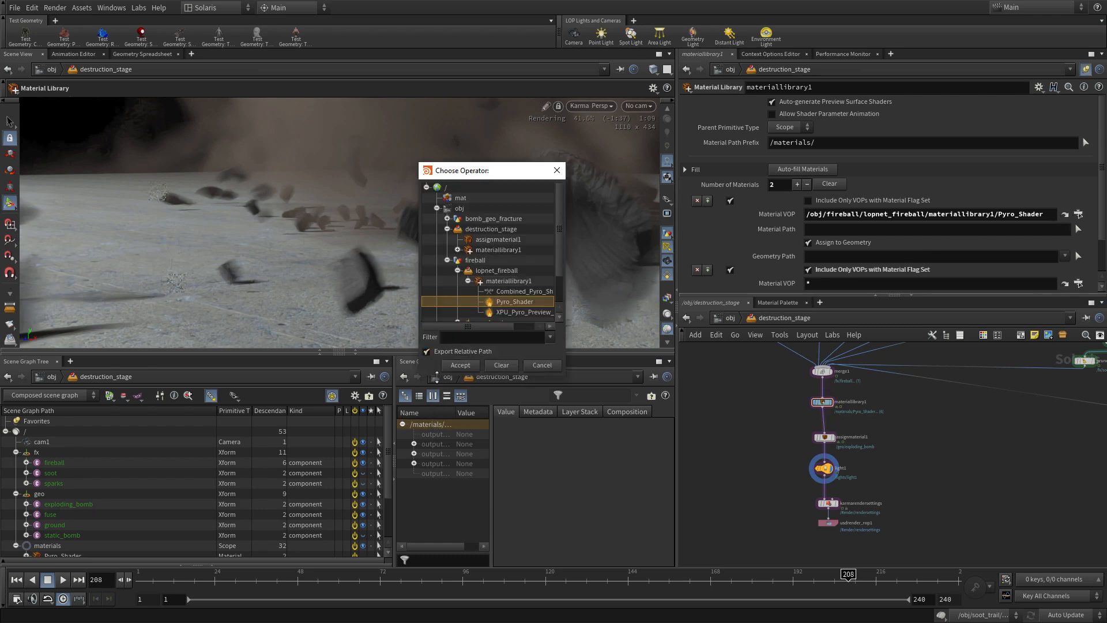
left_click(460, 365)
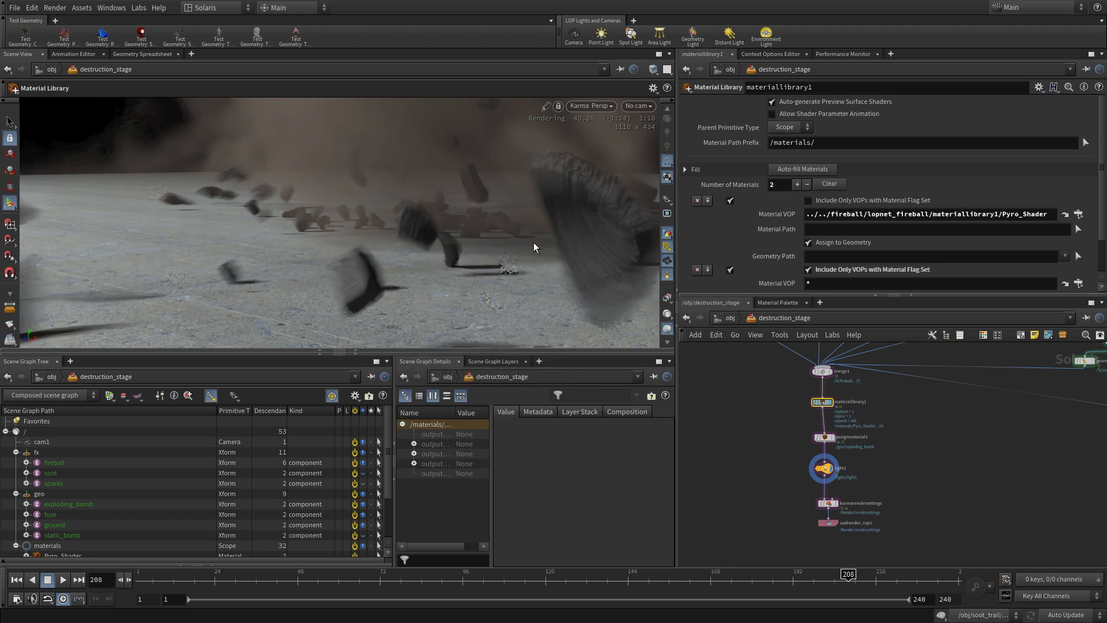
Step: In assignmaterial1, add an assignment that binds /materials/Pyro_Shader to the /fx/fireball primitive
left_click(828, 436)
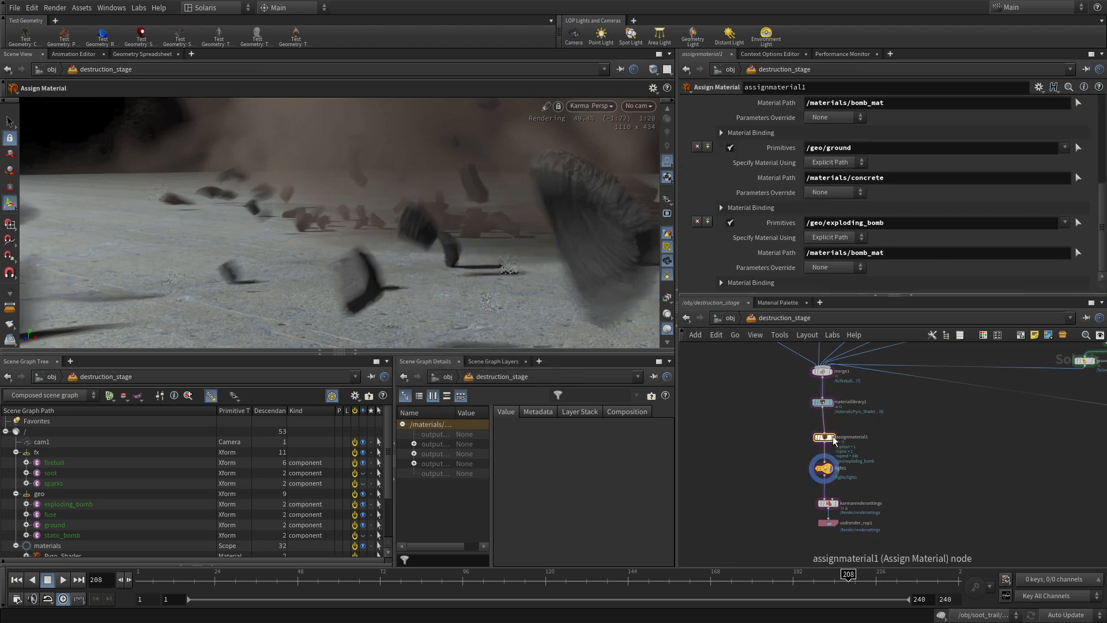
scroll(770, 253, "up", 2)
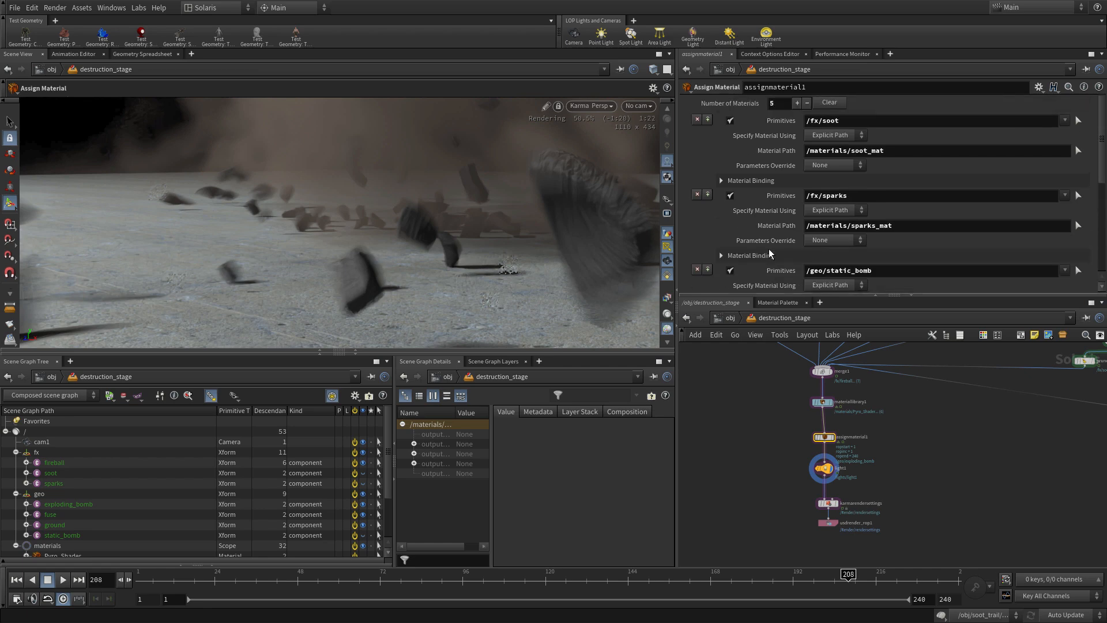
left_click(707, 121)
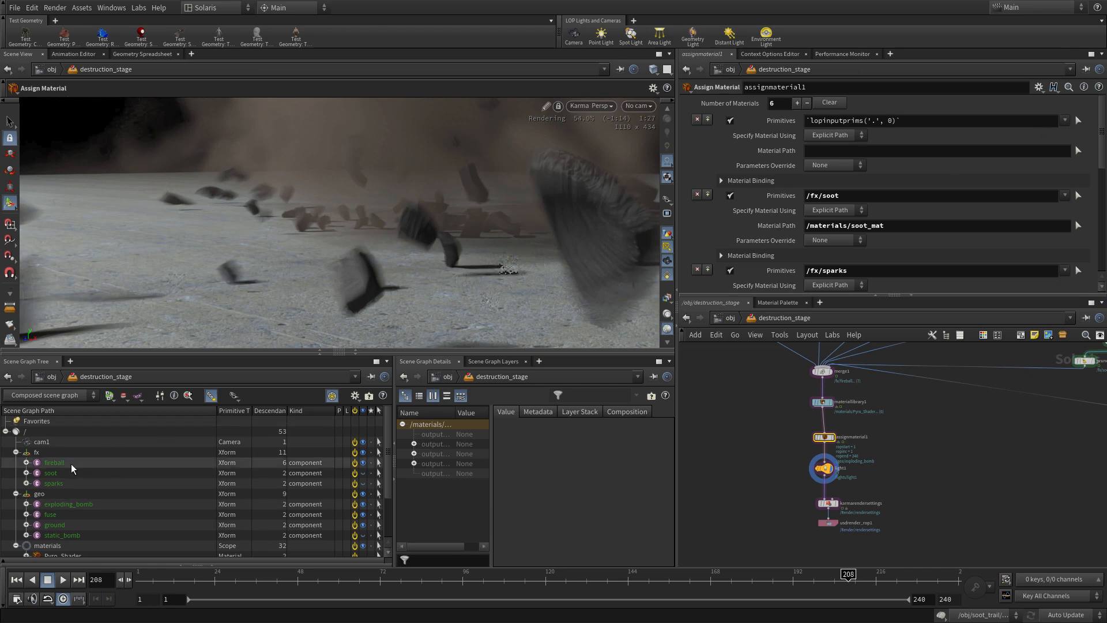
left_click(55, 462)
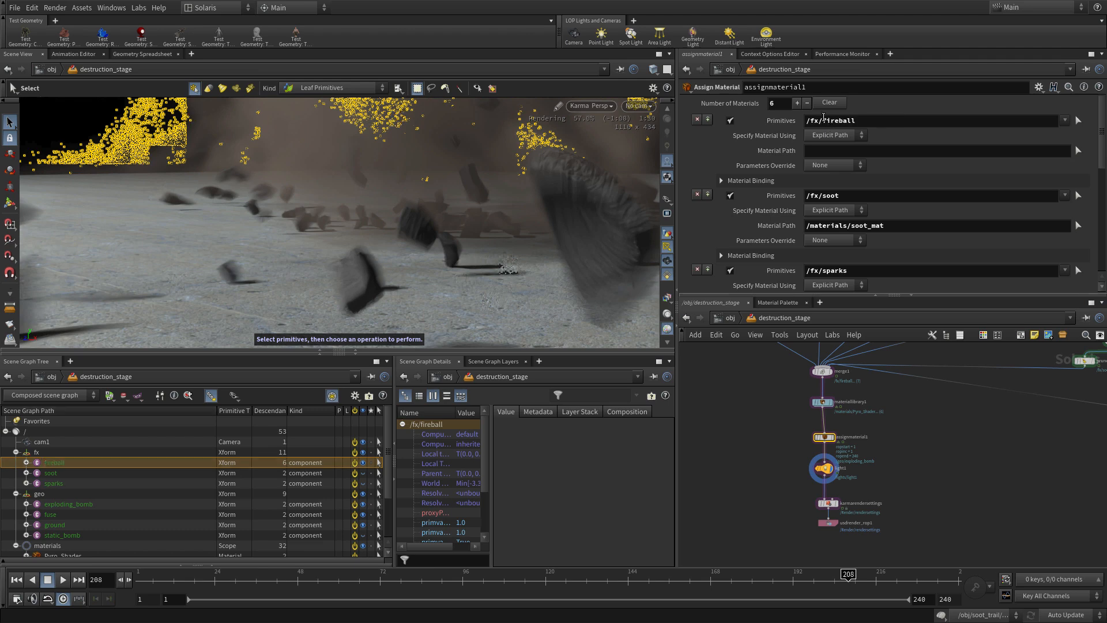
left_click(1078, 151)
left_click(745, 142)
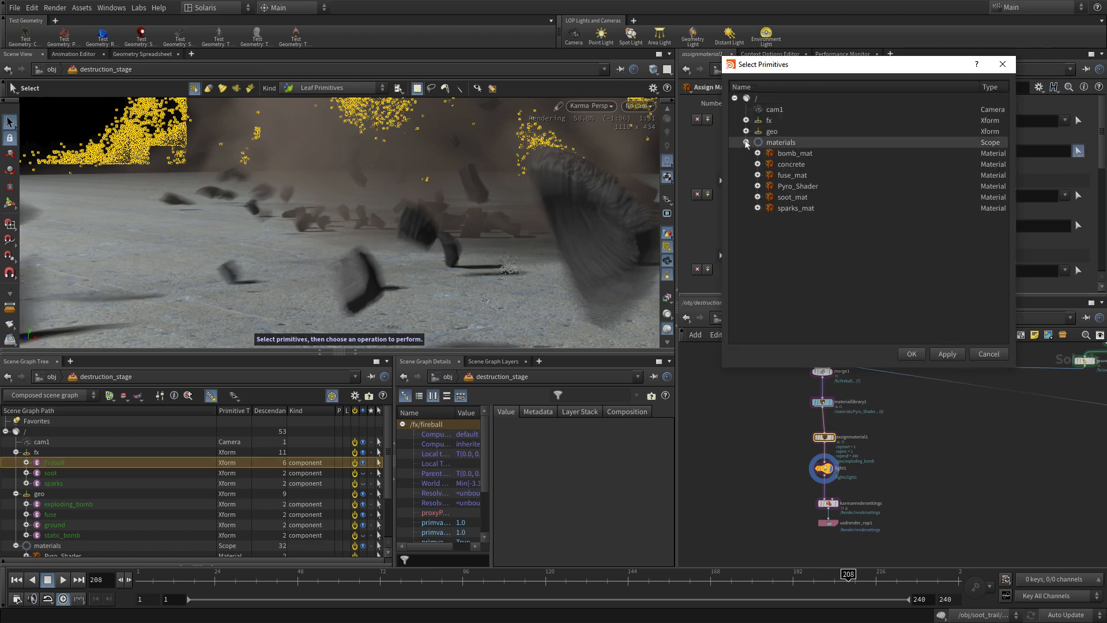
left_click(798, 186)
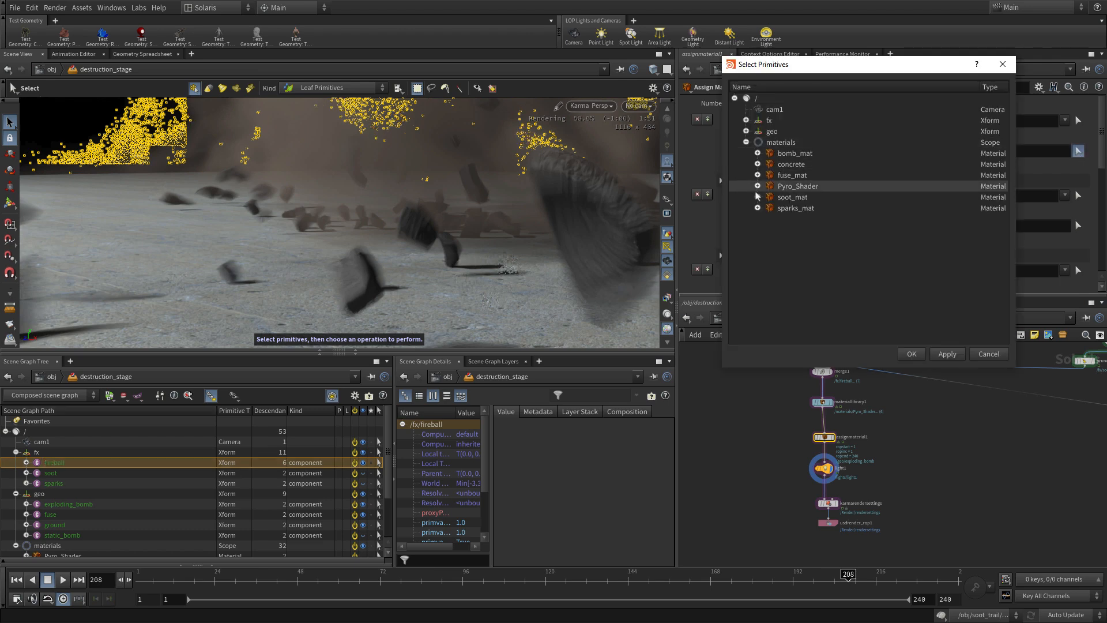
left_click(912, 355)
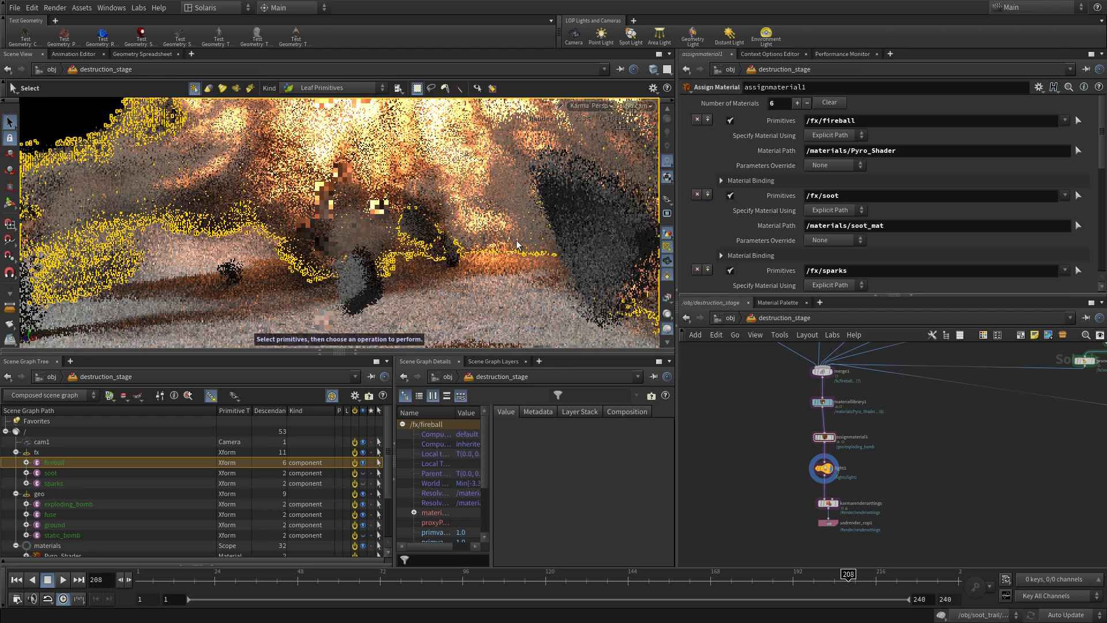
Step: Insert a Prune node on the fireball wire directly below rendergeometrysettings1
middle_click_drag(983, 450, 822, 605)
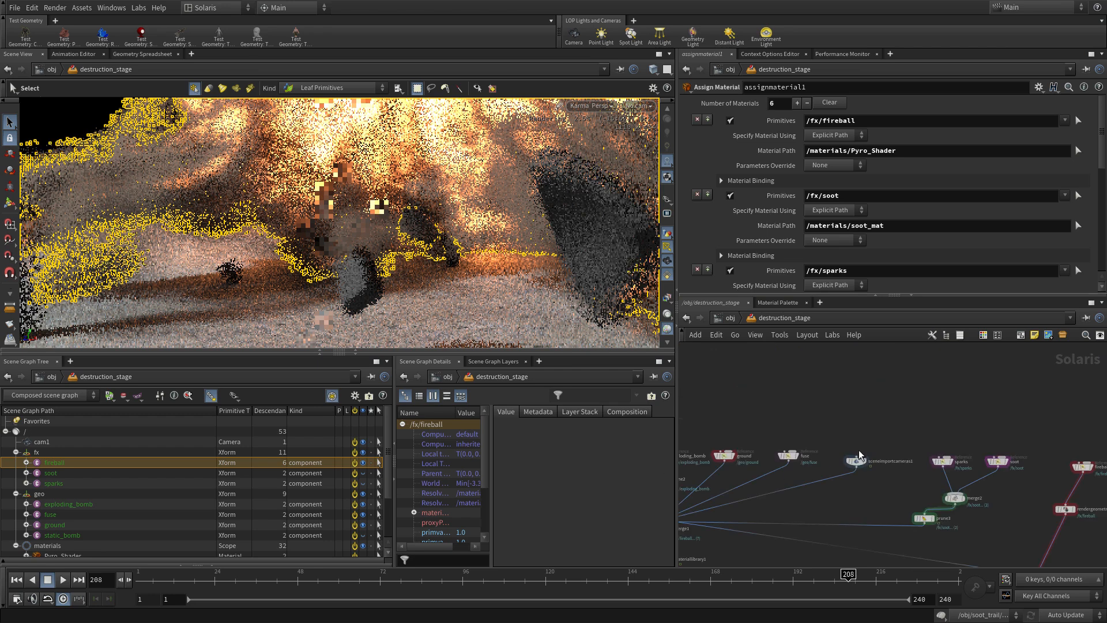
middle_click_drag(979, 526, 912, 427)
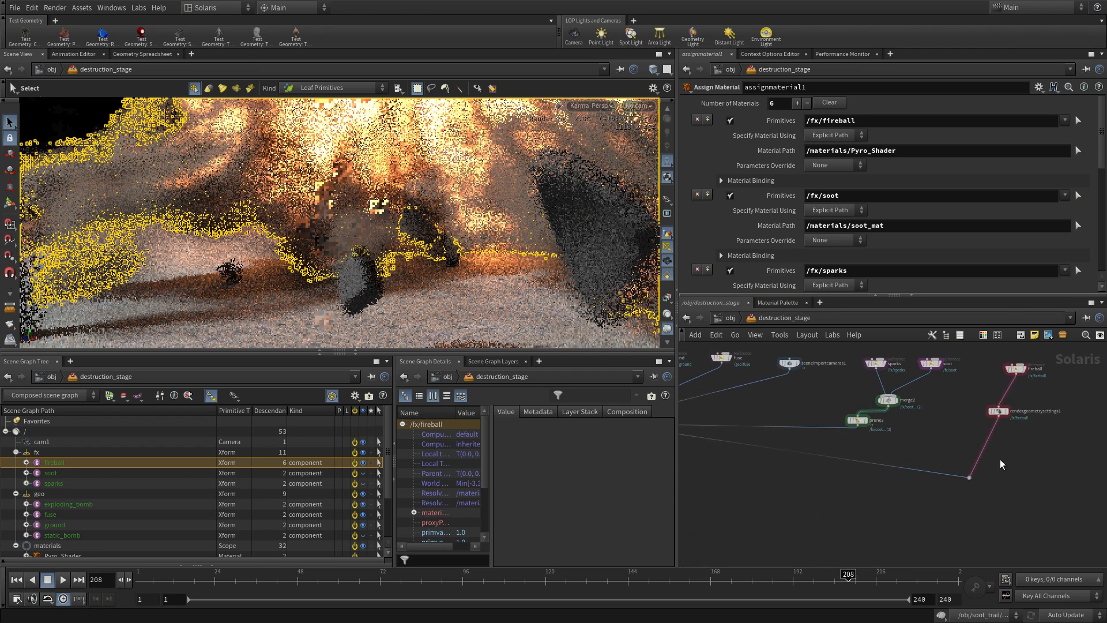
key("Tab")
type("pru")
key("Return")
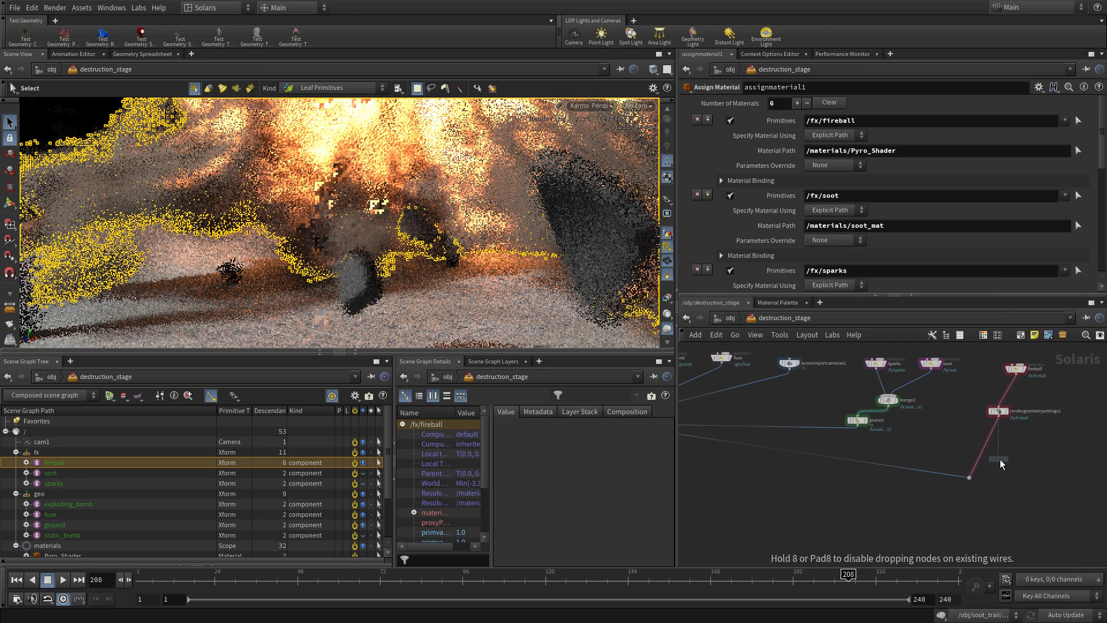
left_click(989, 453)
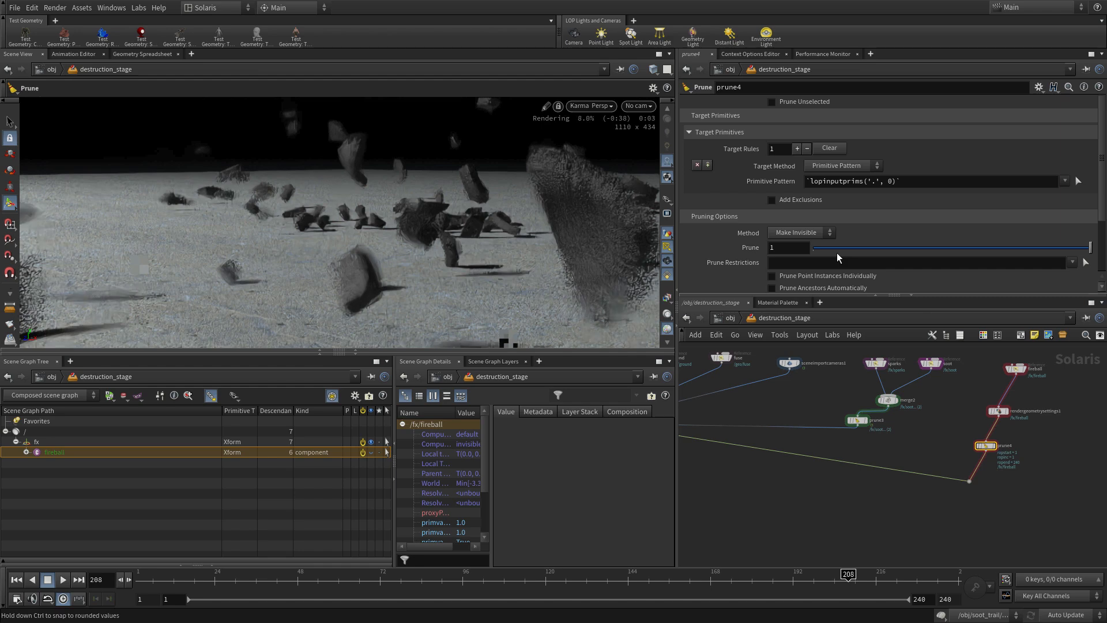
Step: Set the fireball prune node's Prune value to the expression $F<201
left_click(789, 248)
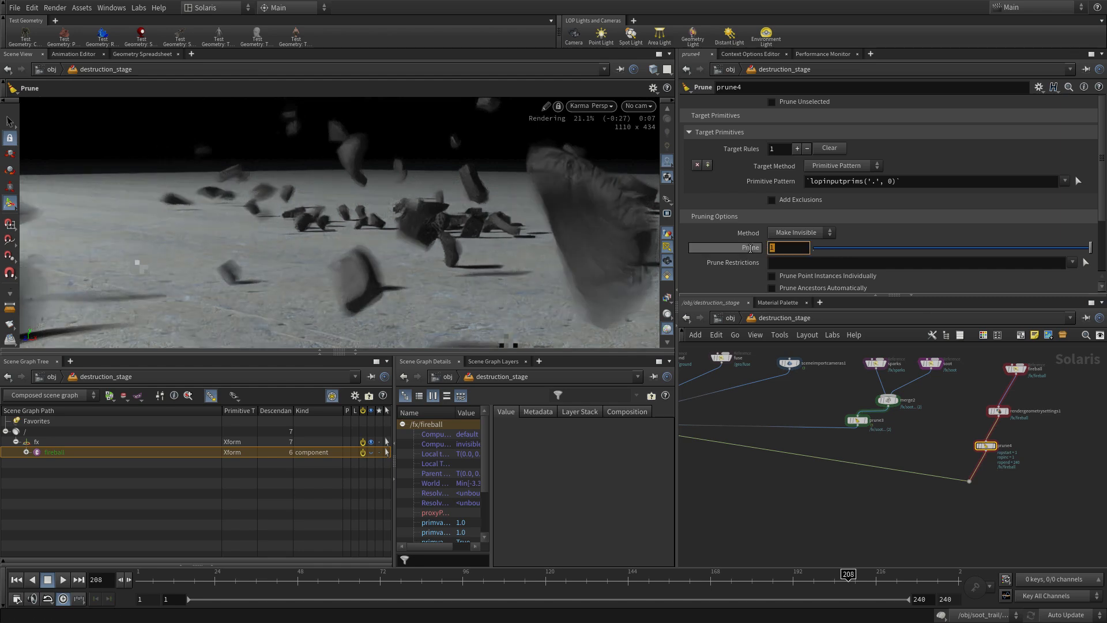
type("$F<20")
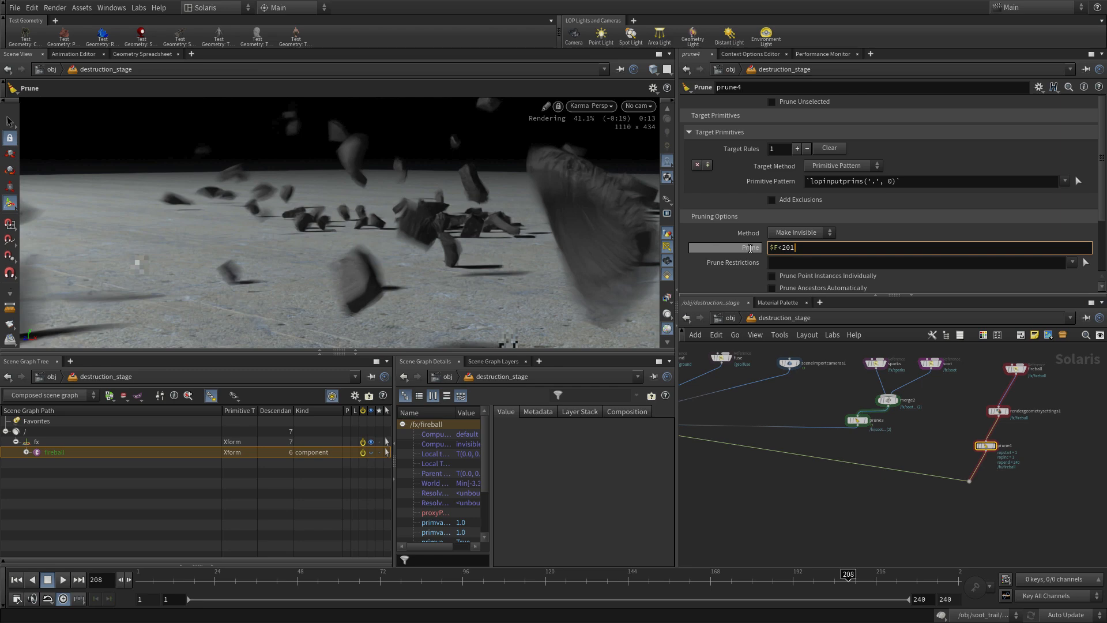
key("Return")
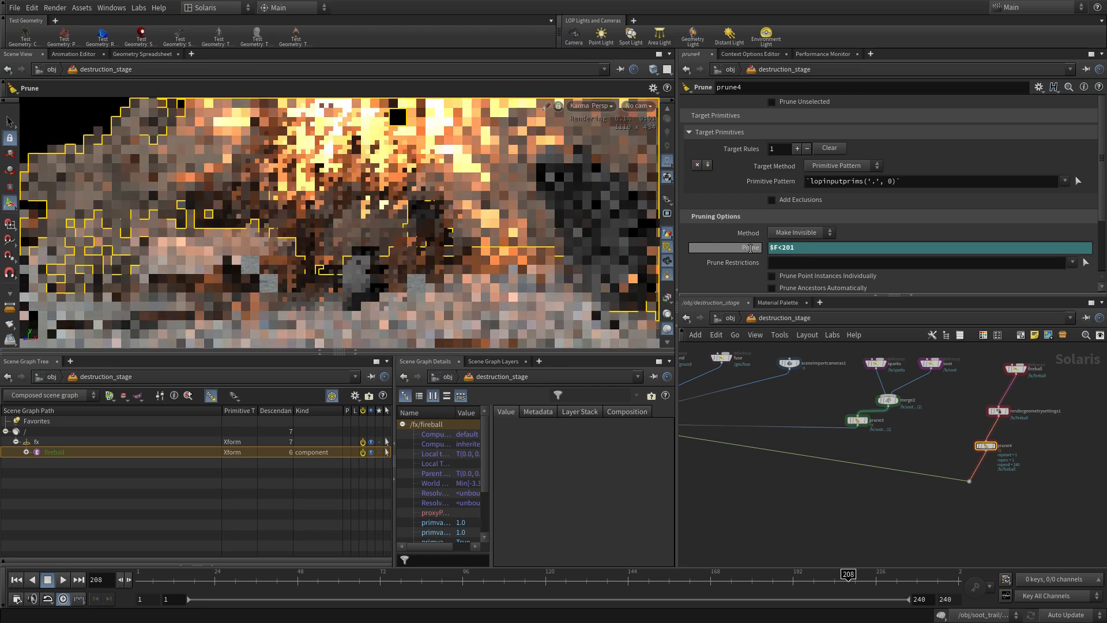
Step: Go to frame 188 and check the Karma render from the karmarendersettings node
left_click(779, 578)
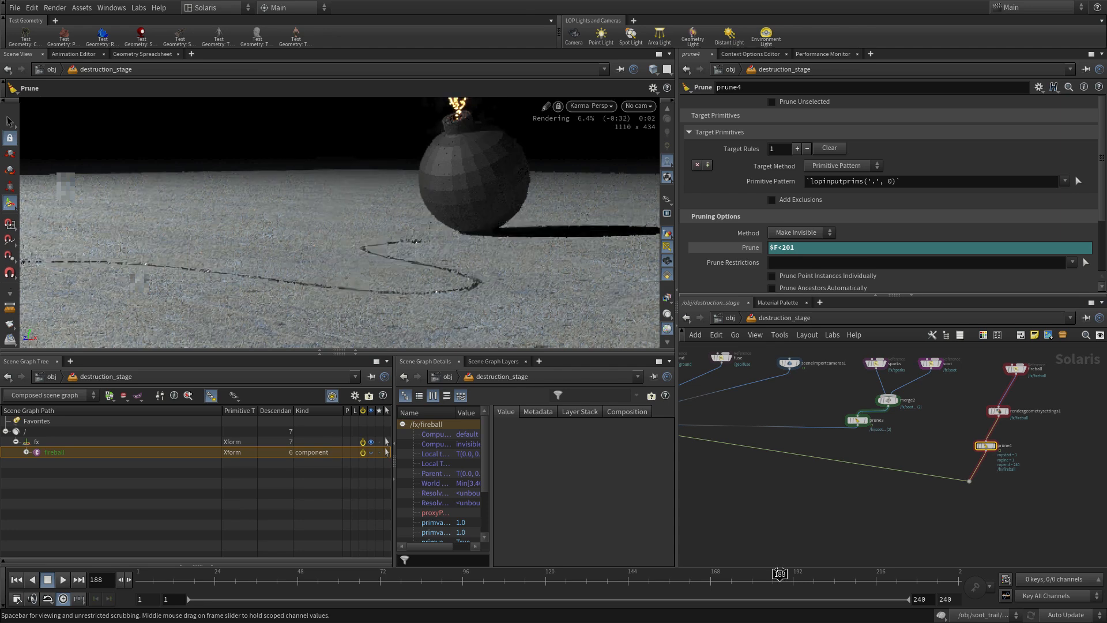
middle_click_drag(811, 473, 1038, 335)
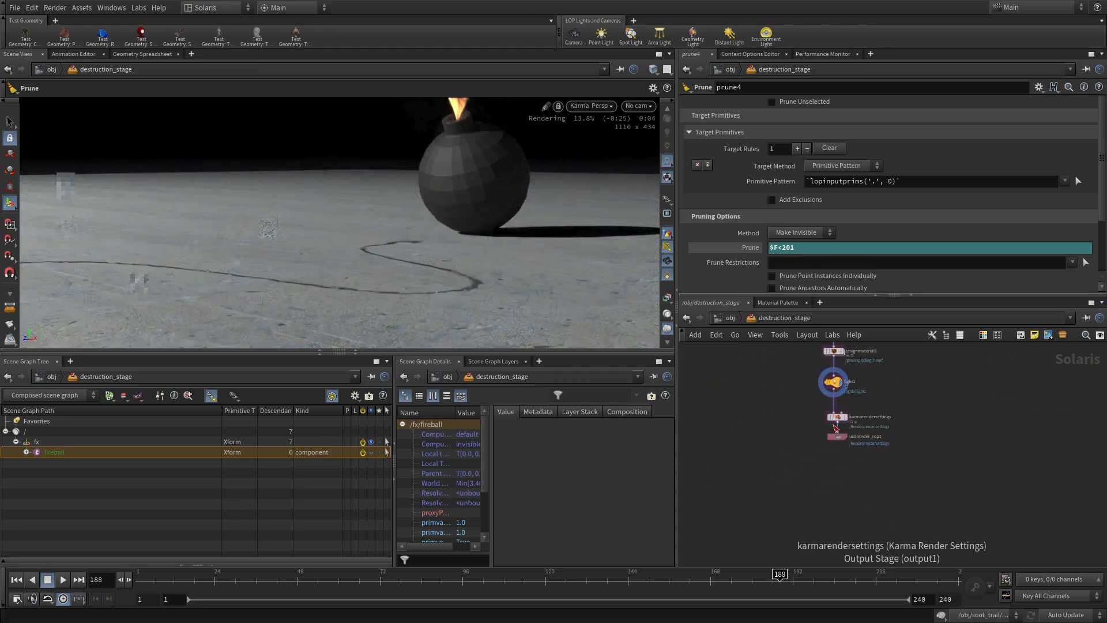
left_click(838, 418)
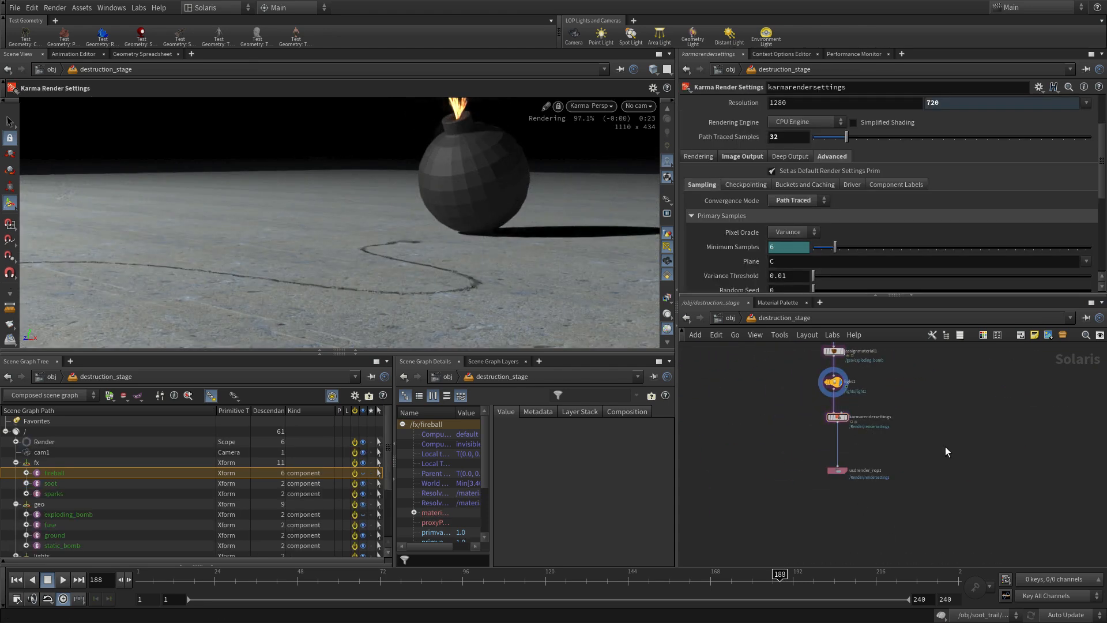
Step: Move static_bomb up and insert a Render Geometry Settings node on the wire between it and prune1
middle_click_drag(914, 437, 897, 557)
middle_click_drag(883, 461, 891, 539)
scroll(793, 438, "up", 6)
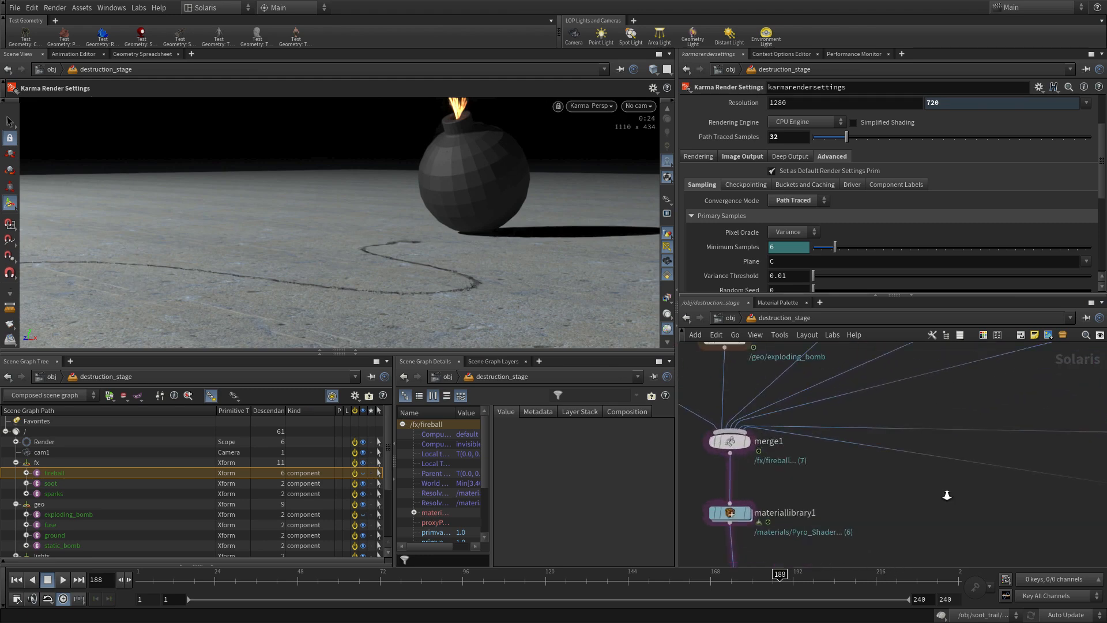
middle_click_drag(793, 438, 822, 474)
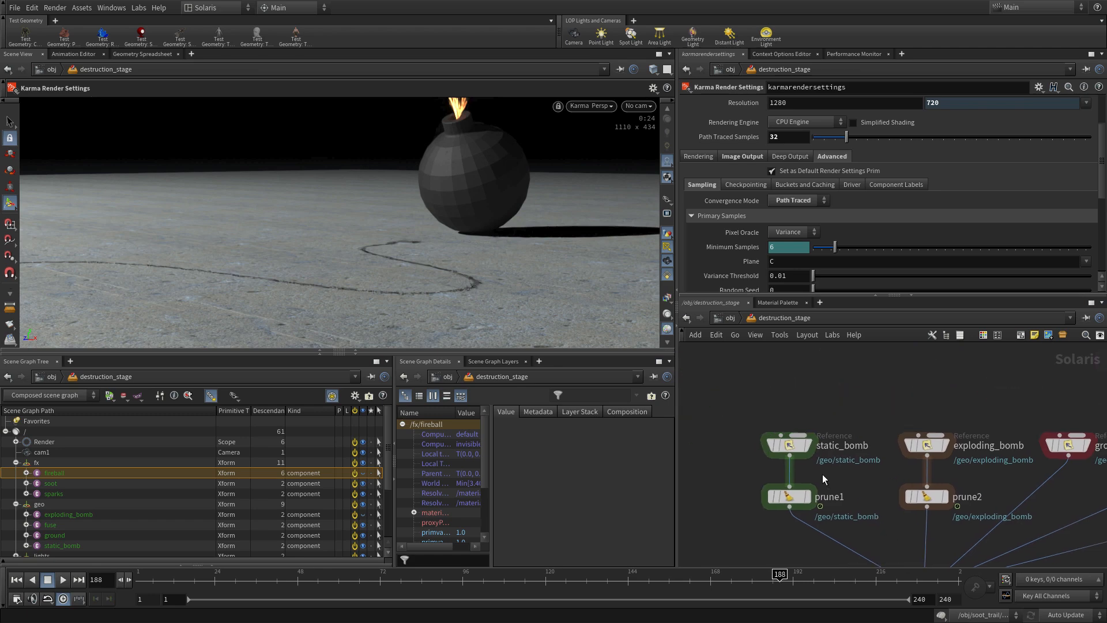
left_click_drag(792, 448, 789, 384)
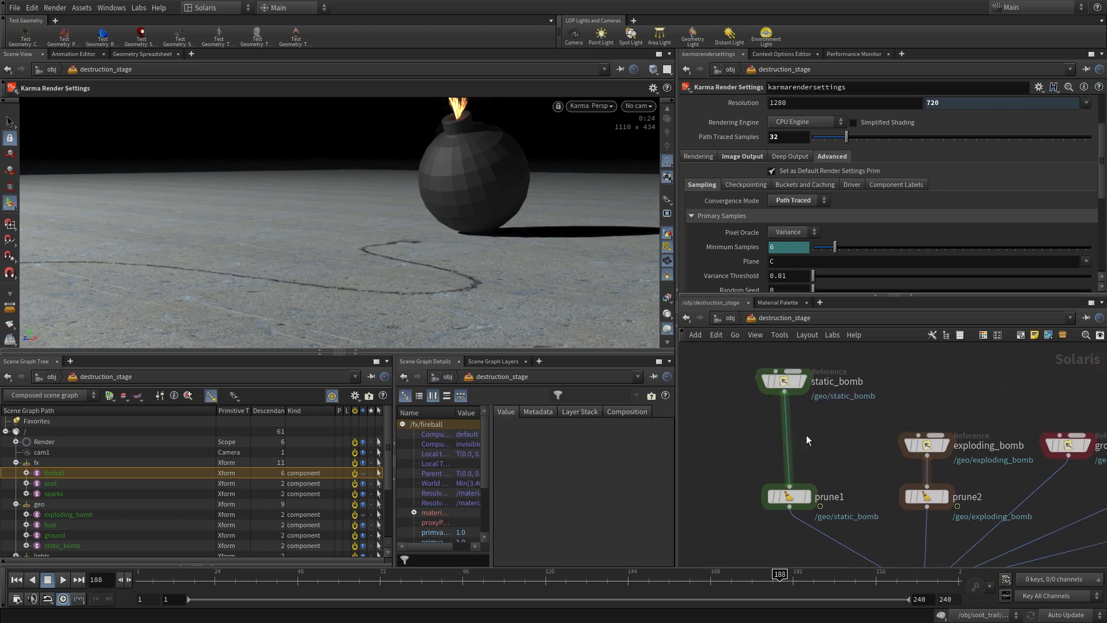
key("Tab")
type("render")
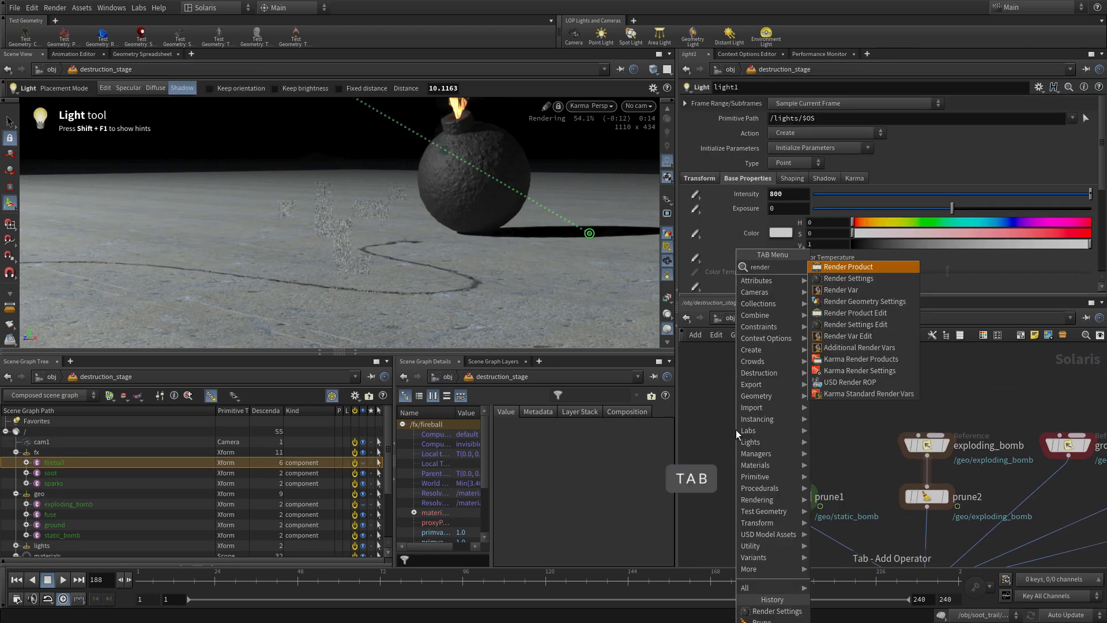
left_click(869, 300)
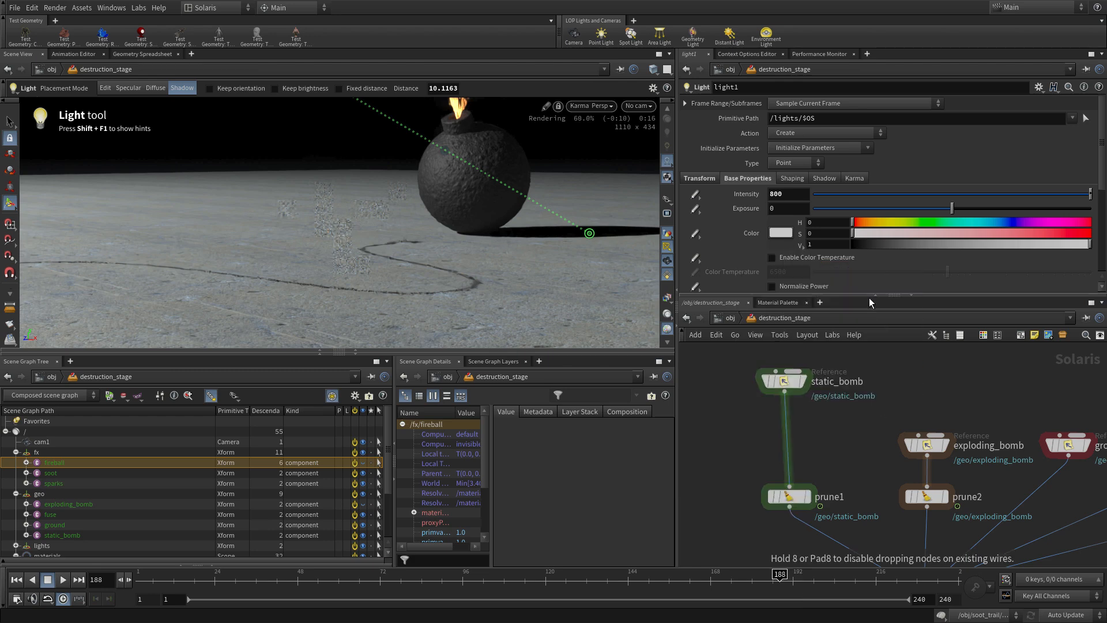
left_click(797, 415)
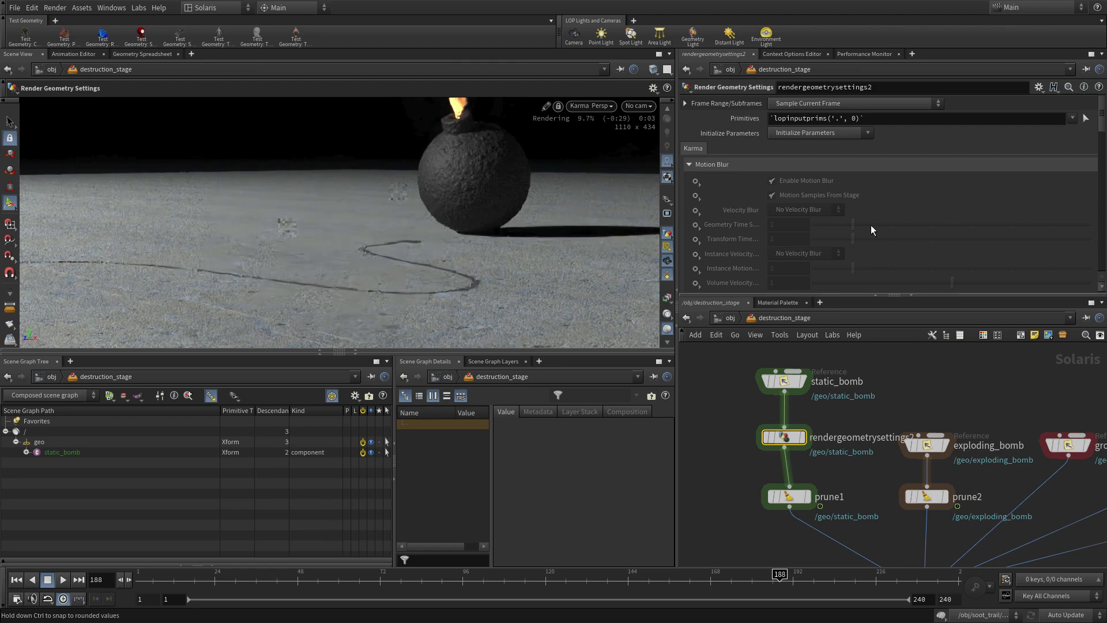
scroll(871, 225, "down", 2)
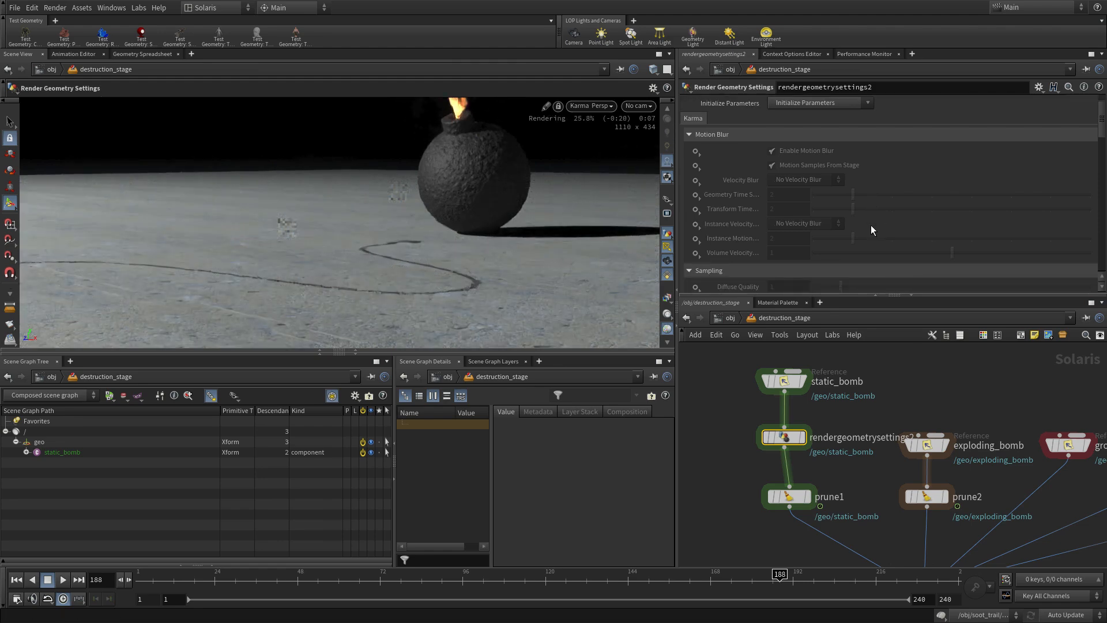
Step: Delete the rendergeometrysettings2 node between static_bomb and prune1
scroll(871, 225, "down", 1)
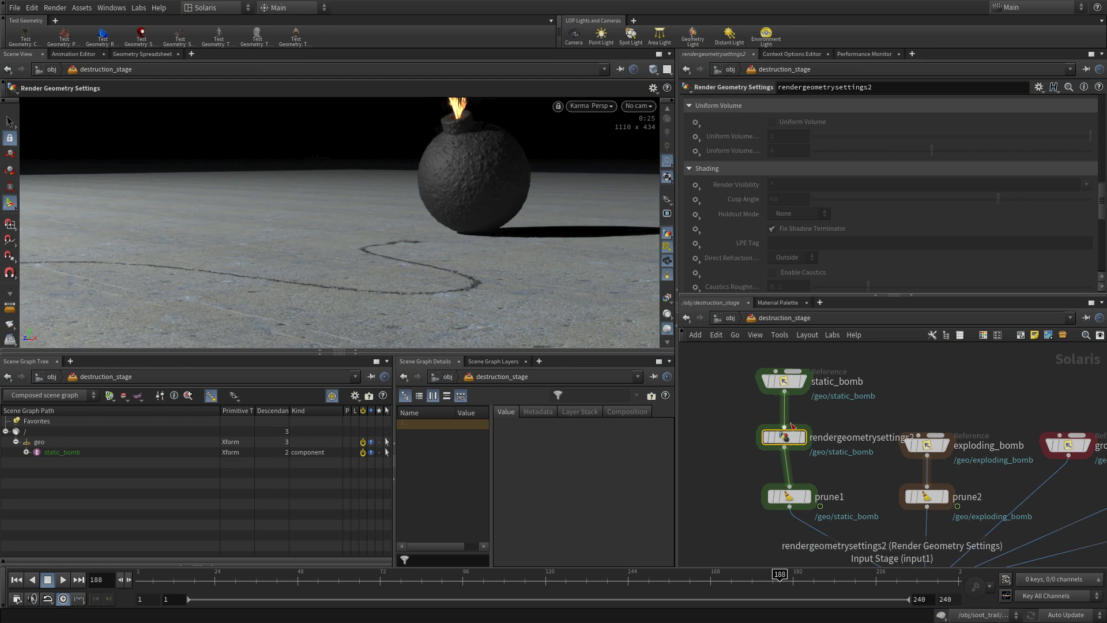
key("Delete")
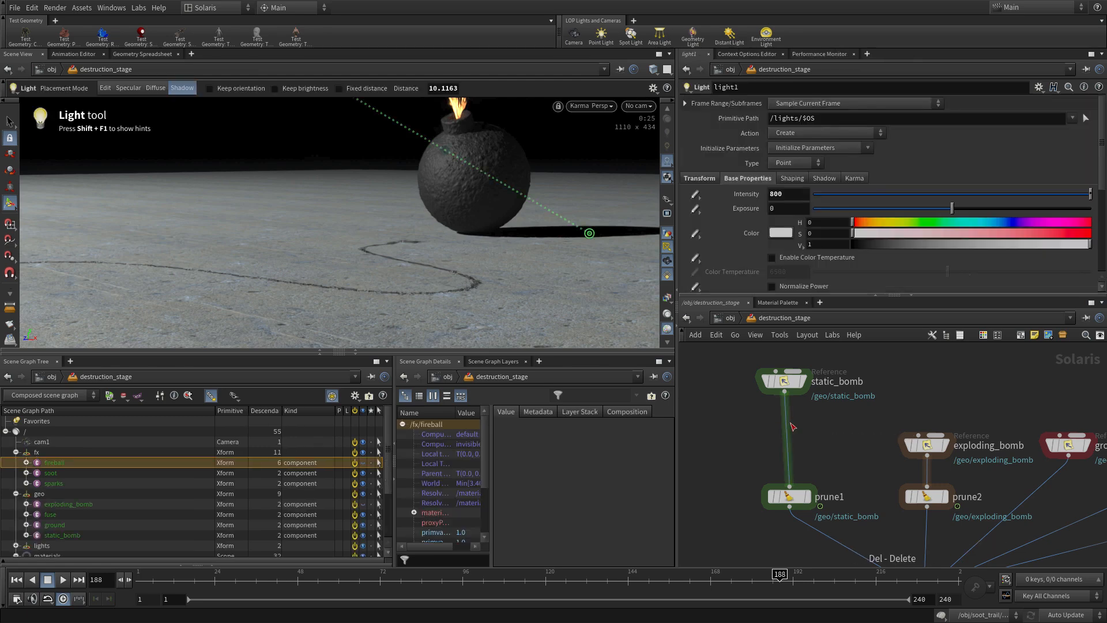
Step: Display the karmarendersettings node near the end of the stage network
right_click_drag(841, 455, 759, 482, "alt")
middle_click_drag(762, 481, 699, 381, "alt")
right_click_drag(727, 484, 762, 455, "alt")
middle_click_drag(842, 475, 767, 437, "alt")
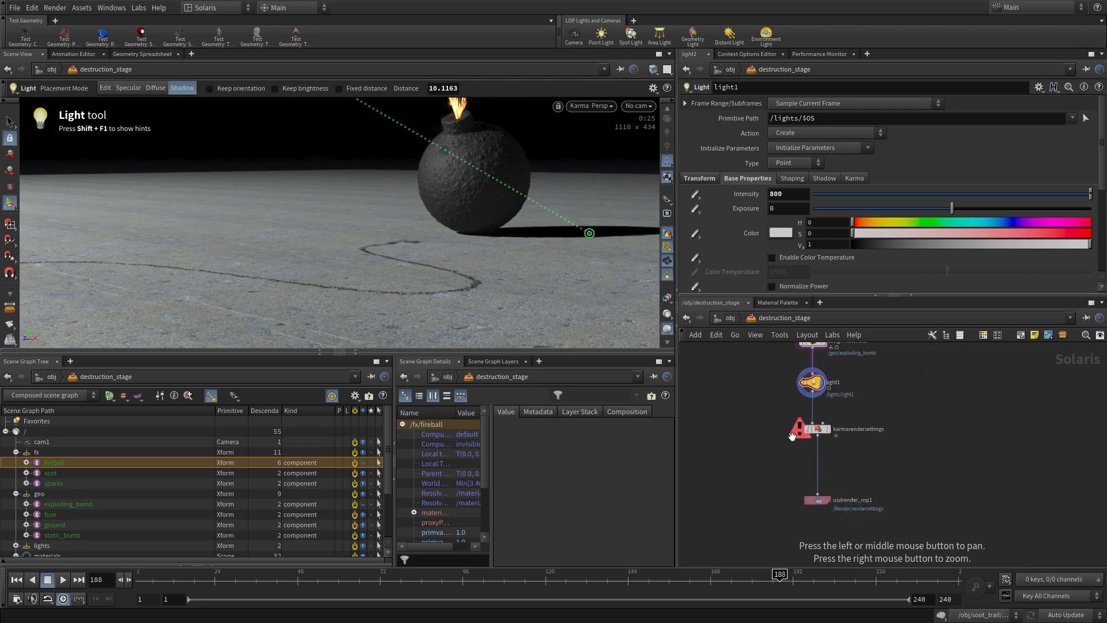
left_click(830, 418)
left_click(815, 428)
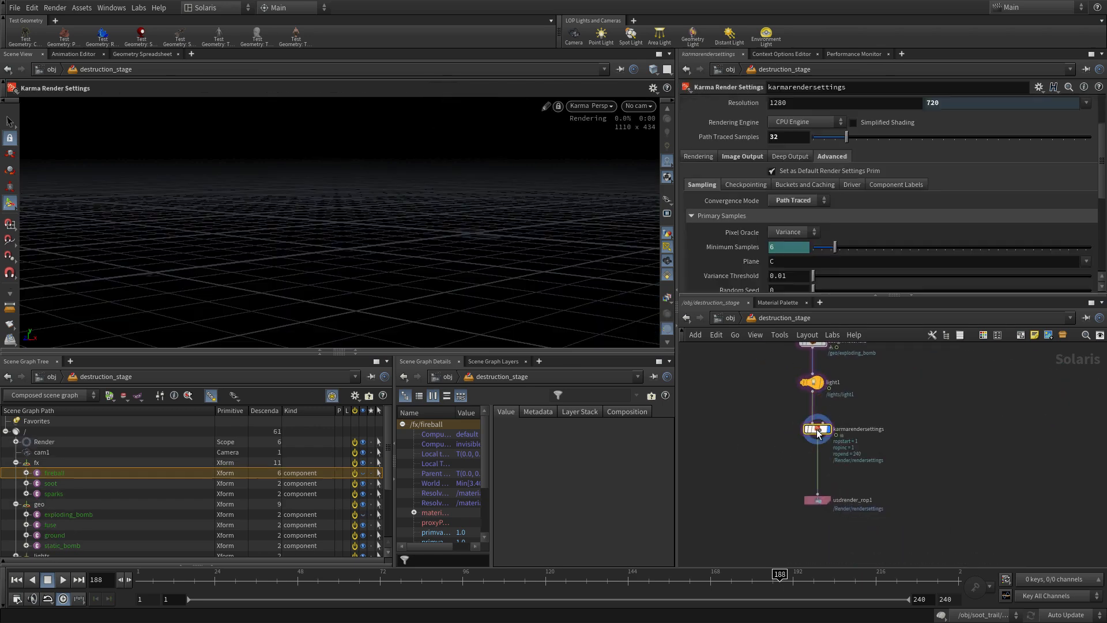
Step: Set usdrender_rop1 to Render Specific Frame Range, remove the end frame's linked channel and set the end frame to 210
left_click(821, 499)
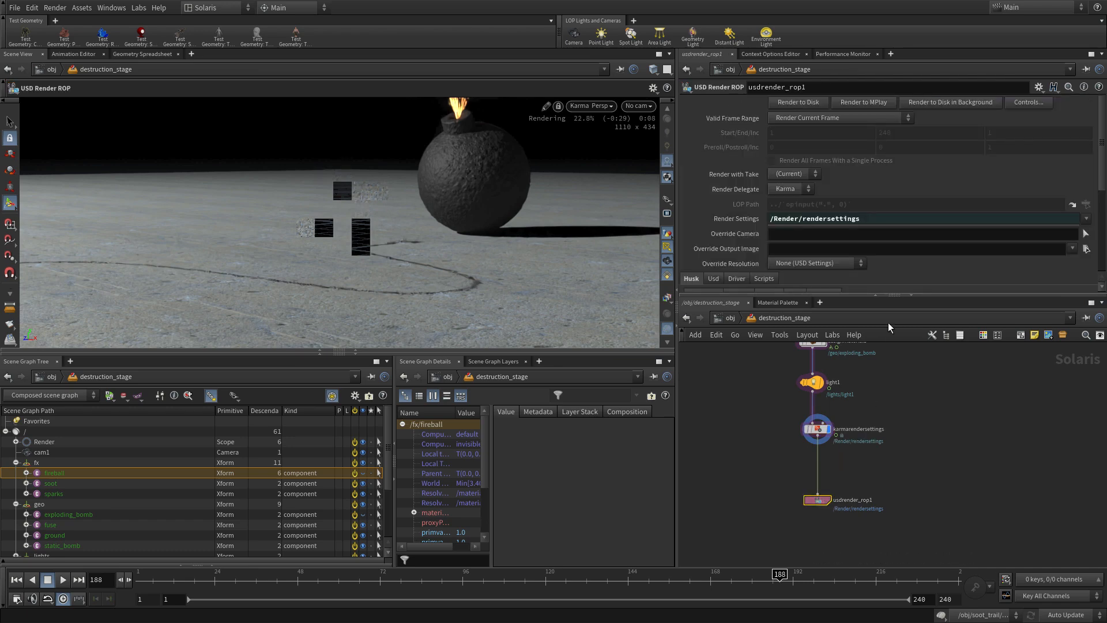
left_click(802, 116)
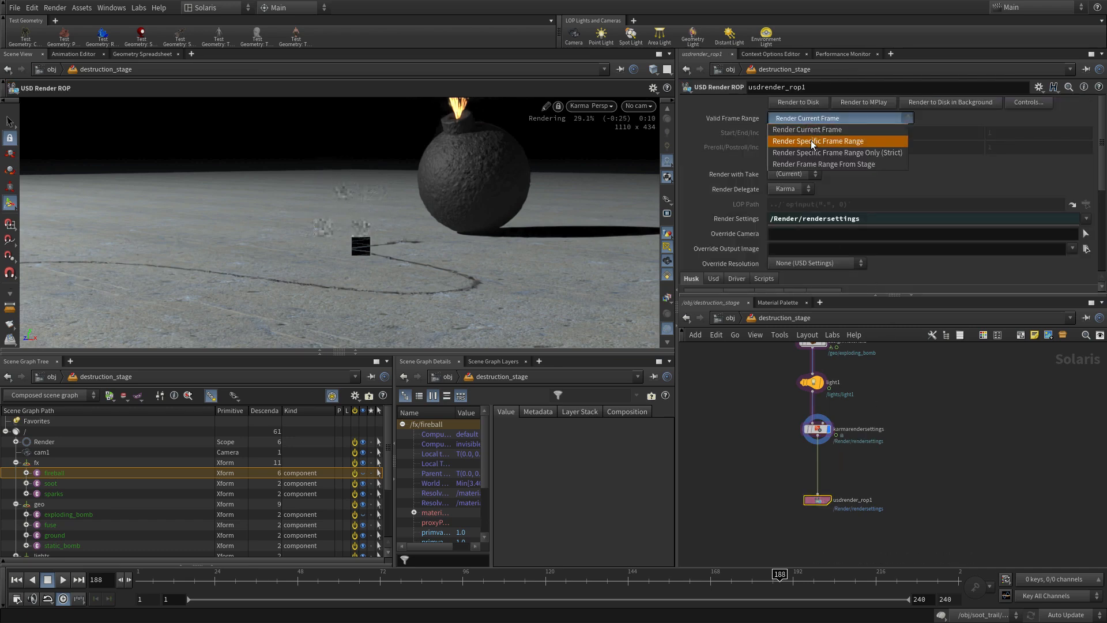
left_click(810, 140)
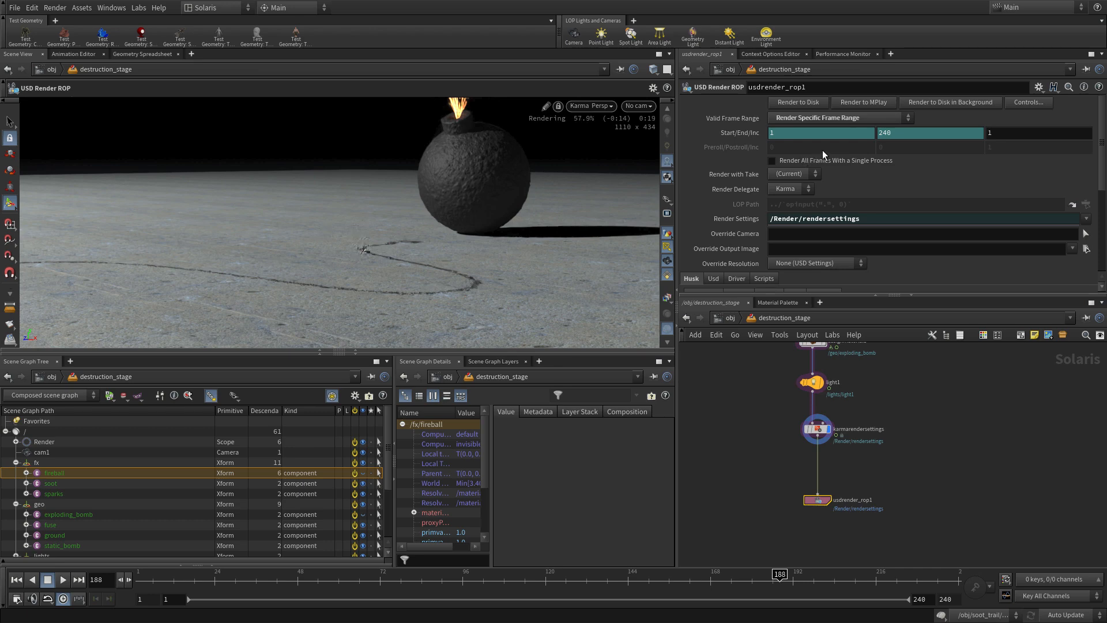
right_click(893, 136)
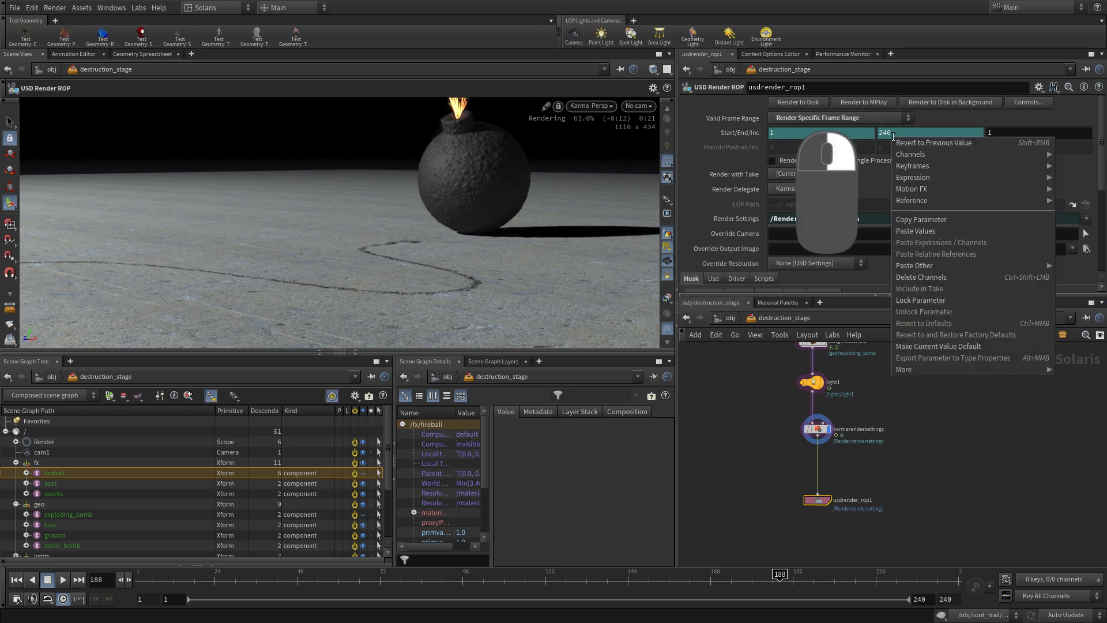
left_click(919, 281)
left_click_drag(897, 133, 869, 132)
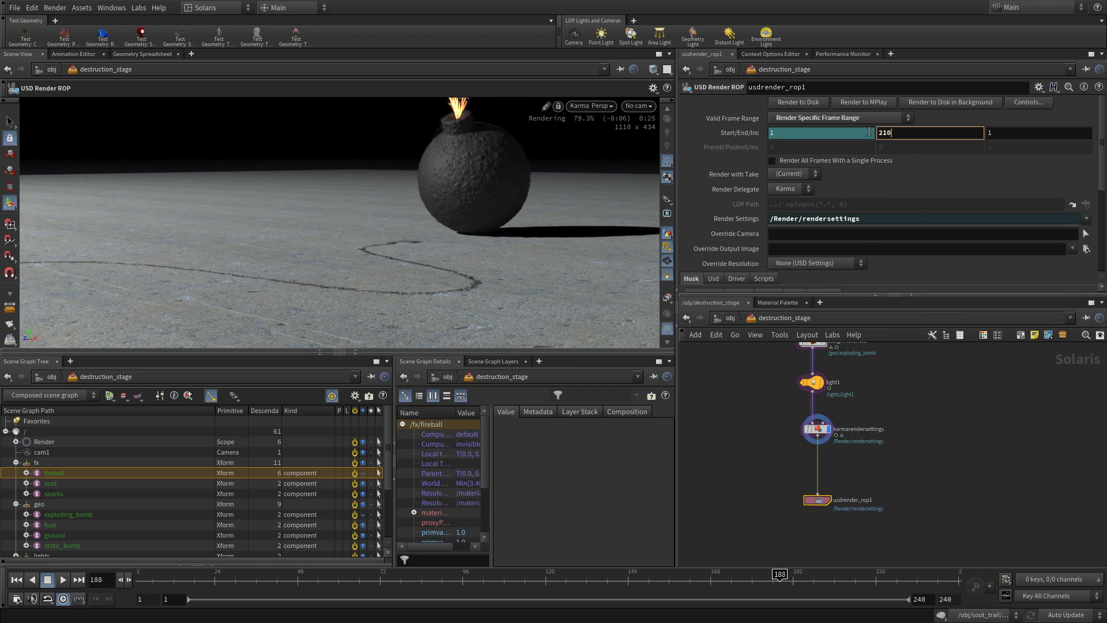
key("Return")
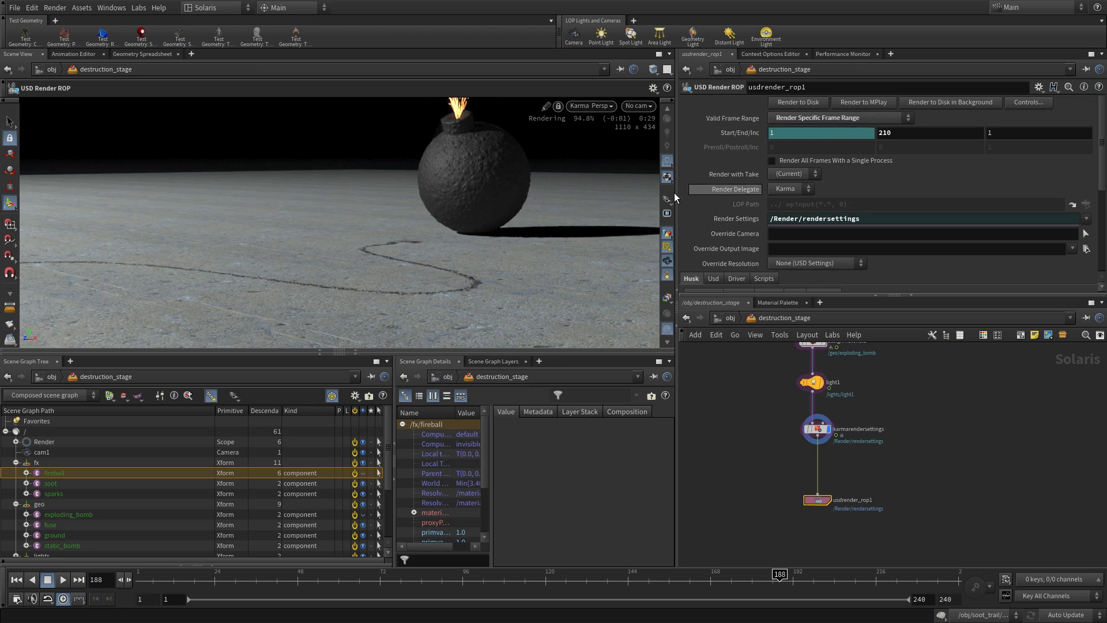
Step: Switch the viewport out of Karma and duplicate karmarendersettings with usdrender_rop1 as a second branch from light1
left_click(593, 106)
left_click(598, 148)
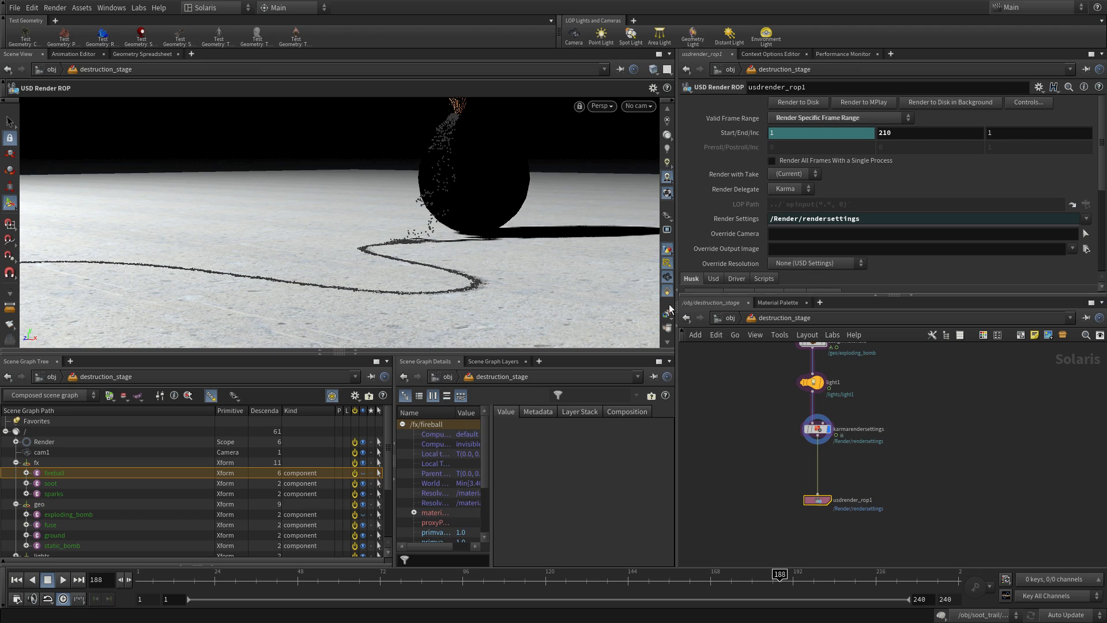
left_click(817, 428, "shift")
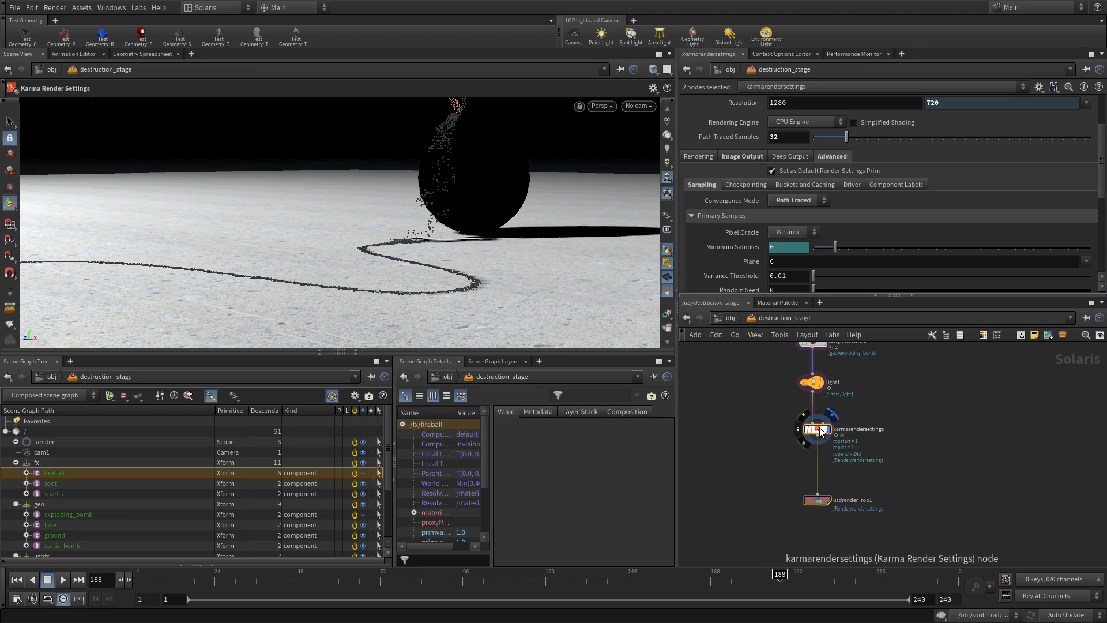
left_click_drag(819, 427, 949, 427, "alt")
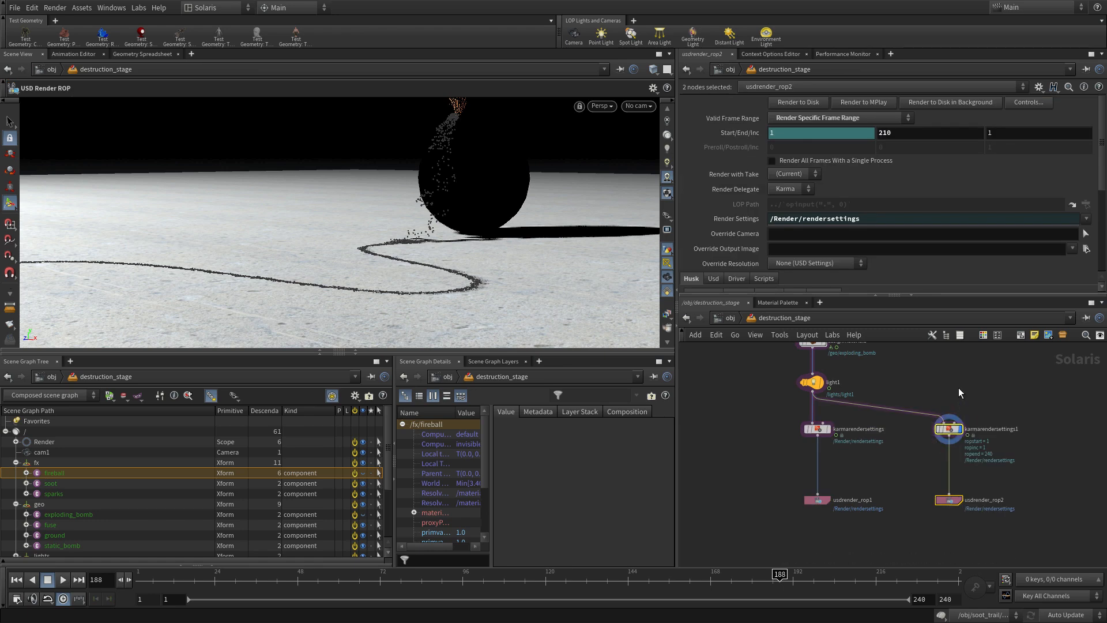
left_click(935, 347)
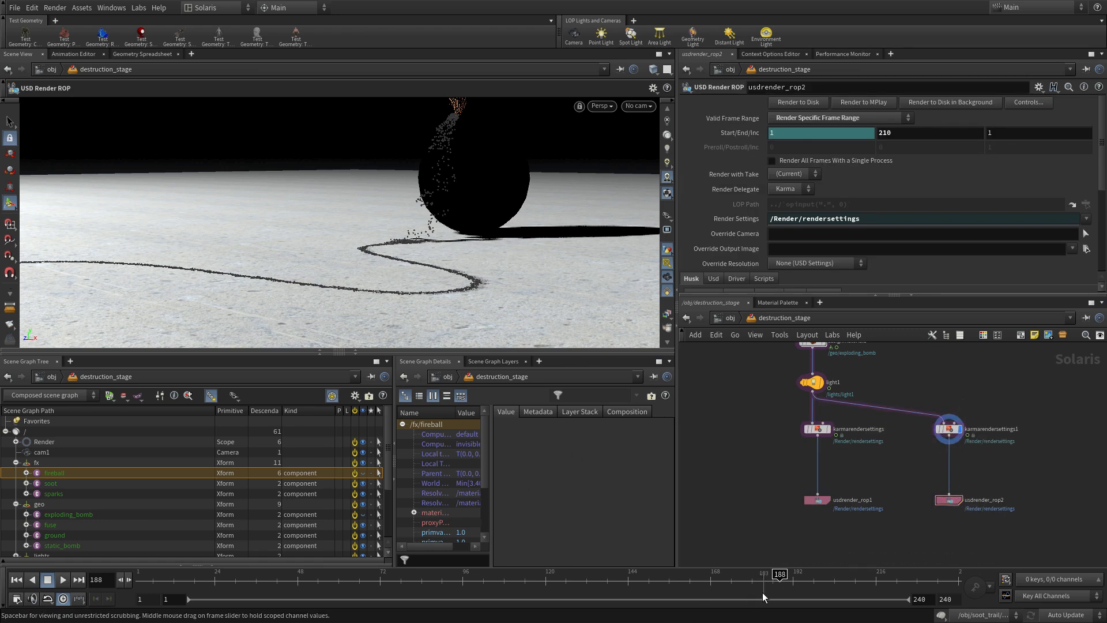
Step: Go to frame 217 and create a camera from a raised, angled view that takes in the whole explosion
left_click(833, 580)
left_click(877, 580)
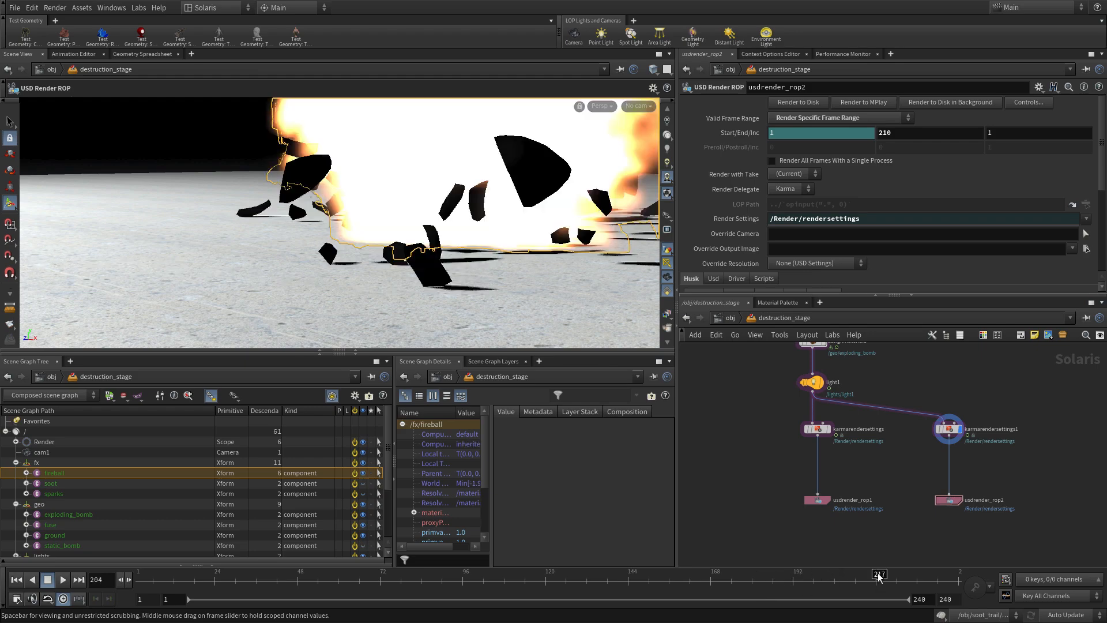
right_click_drag(359, 201, 458, 185, "alt")
left_click_drag(458, 185, 518, 184, "alt")
mouse_move(518, 183)
right_mouse_down("alt")
mouse_move(257, 415)
mouse_move(149, 264)
mouse_move(23, 301)
right_mouse_up("alt")
right_click_drag(321, 190, 216, 280, "alt")
left_click_drag(428, 219, 527, 135, "alt")
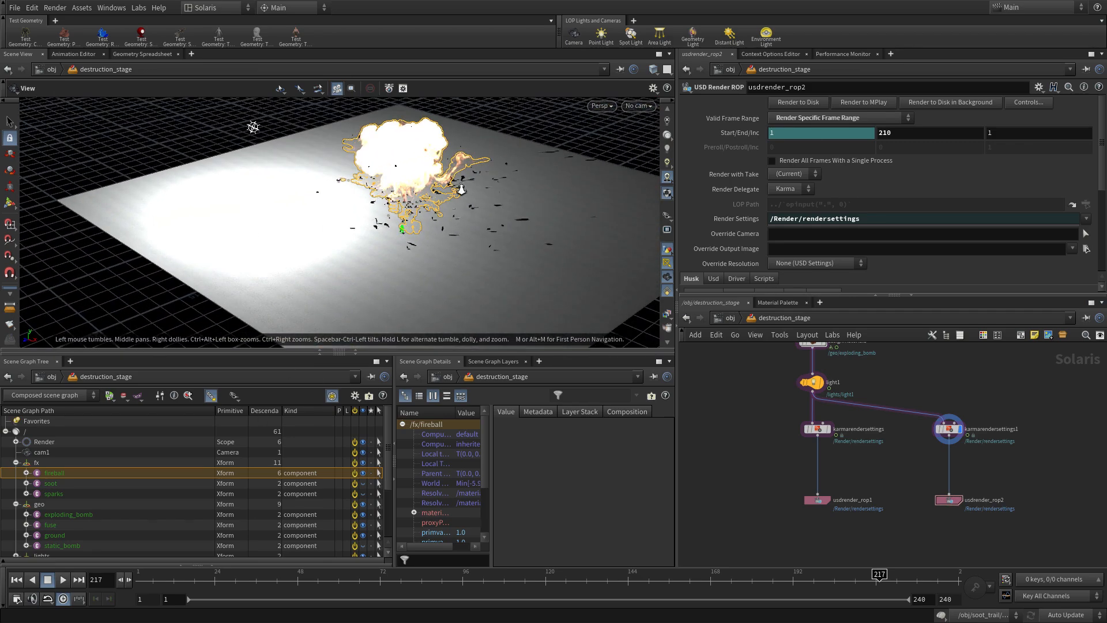
right_click_drag(252, 126, 670, 51, "alt")
middle_click_drag(396, 124, 518, 283, "alt")
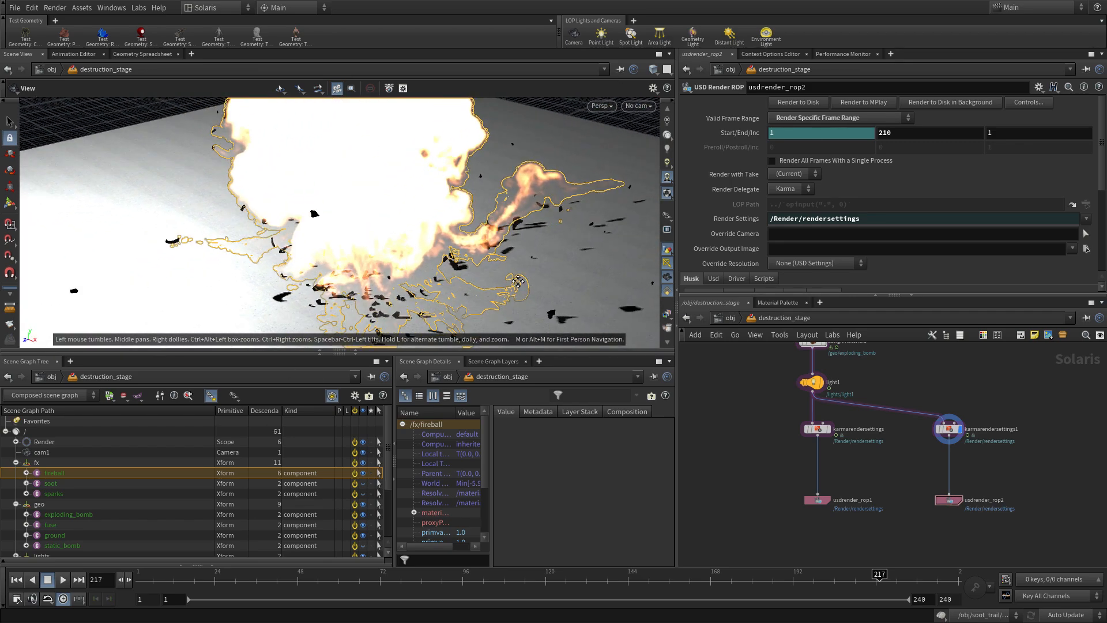
right_click_drag(563, 257, 521, 259, "alt")
left_click_drag(521, 259, 546, 244, "alt")
middle_click_drag(546, 244, 531, 254, "alt")
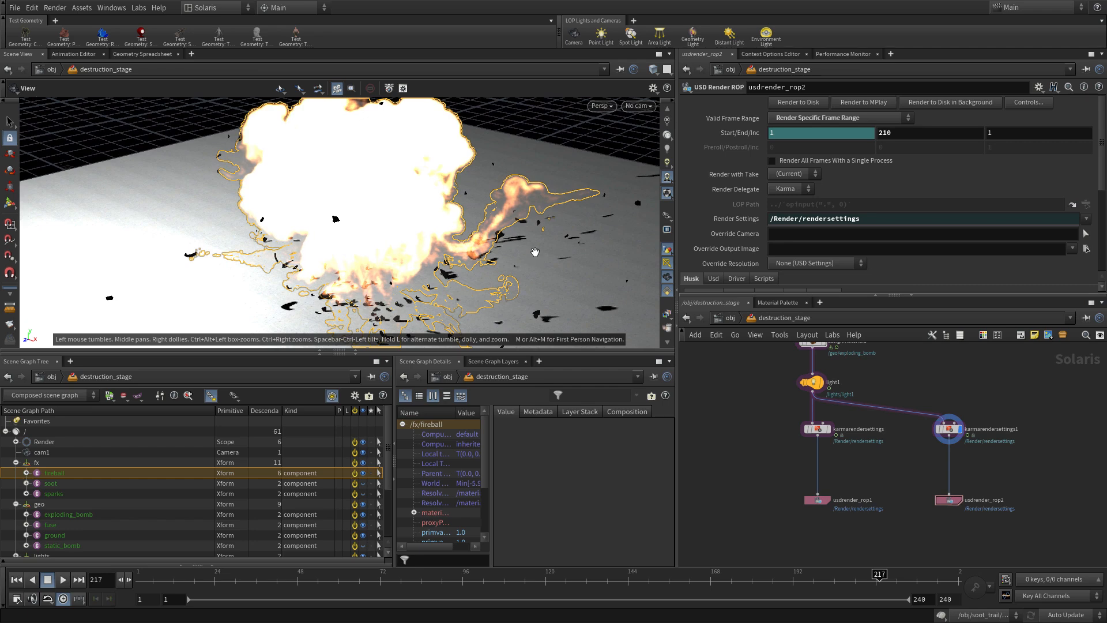
key("Return")
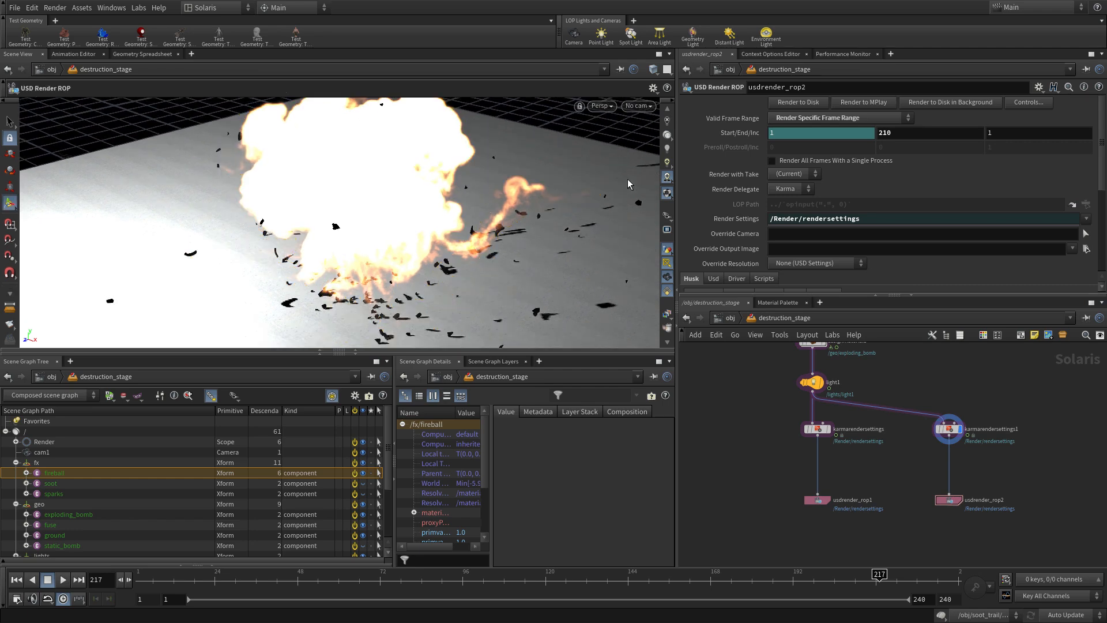
left_click(574, 35)
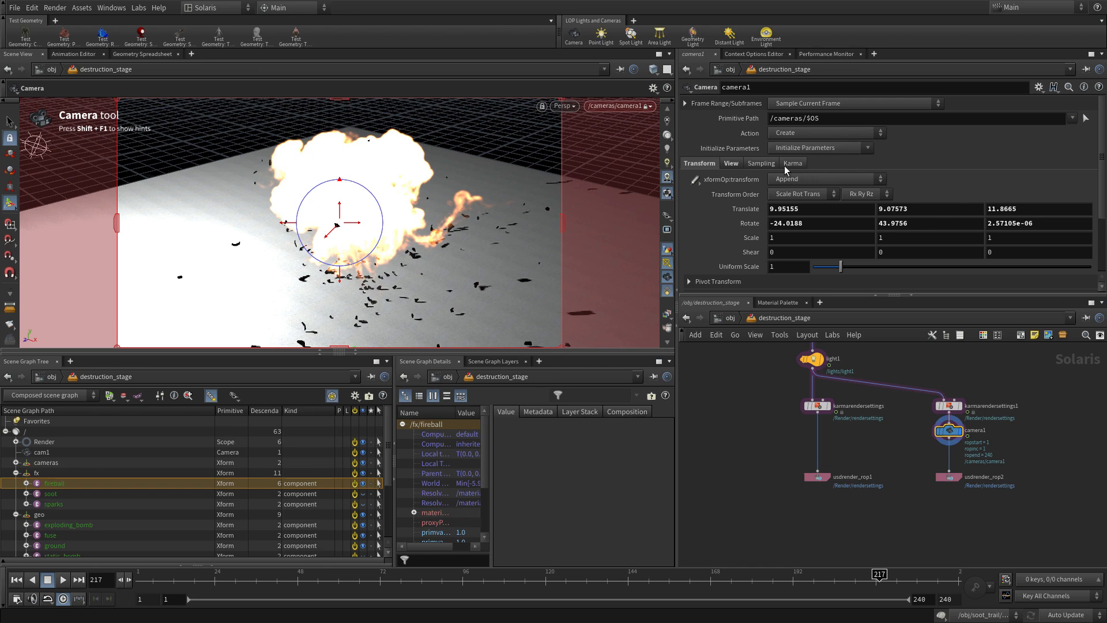
Step: Rename the new camera node to cam2 and set its primitive path to /cam/$OS
left_click_drag(765, 91, 661, 83)
type("cam2")
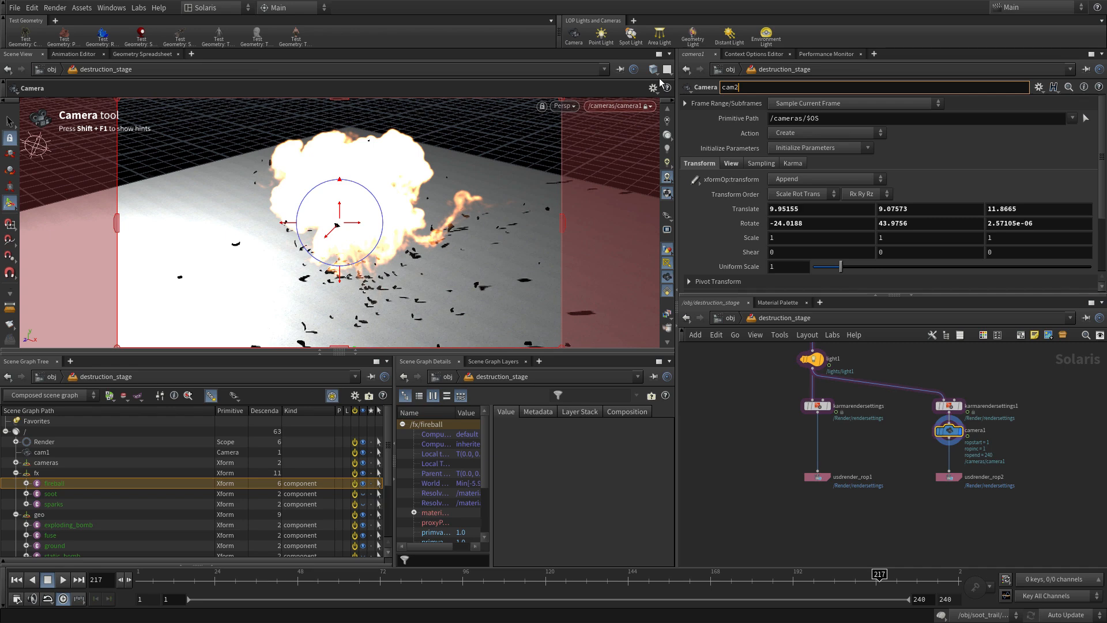
key("Return")
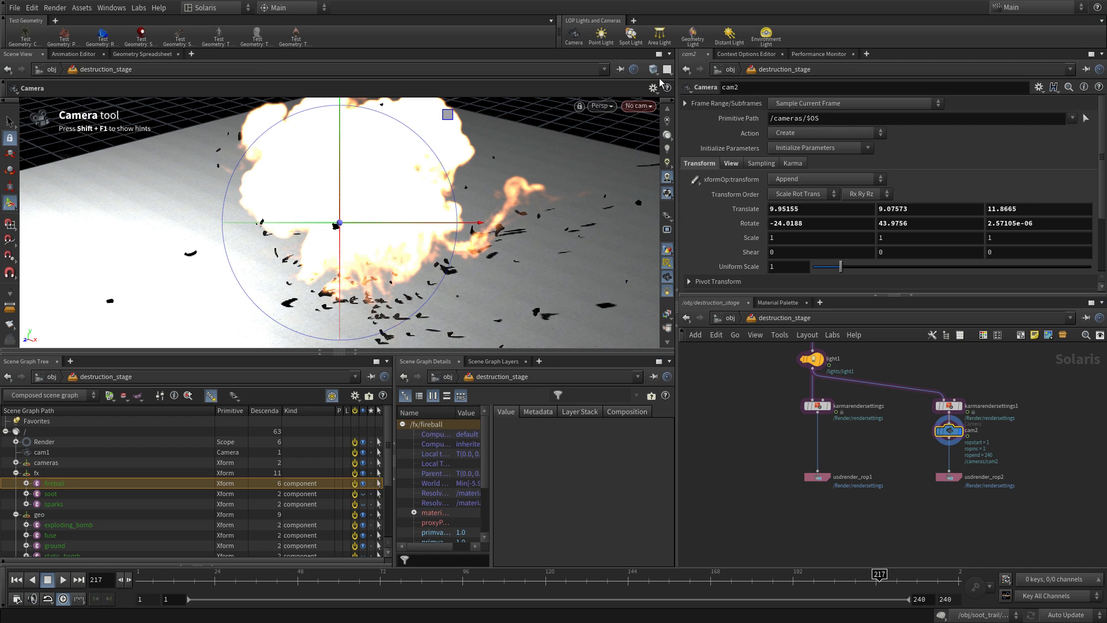
left_click(801, 118)
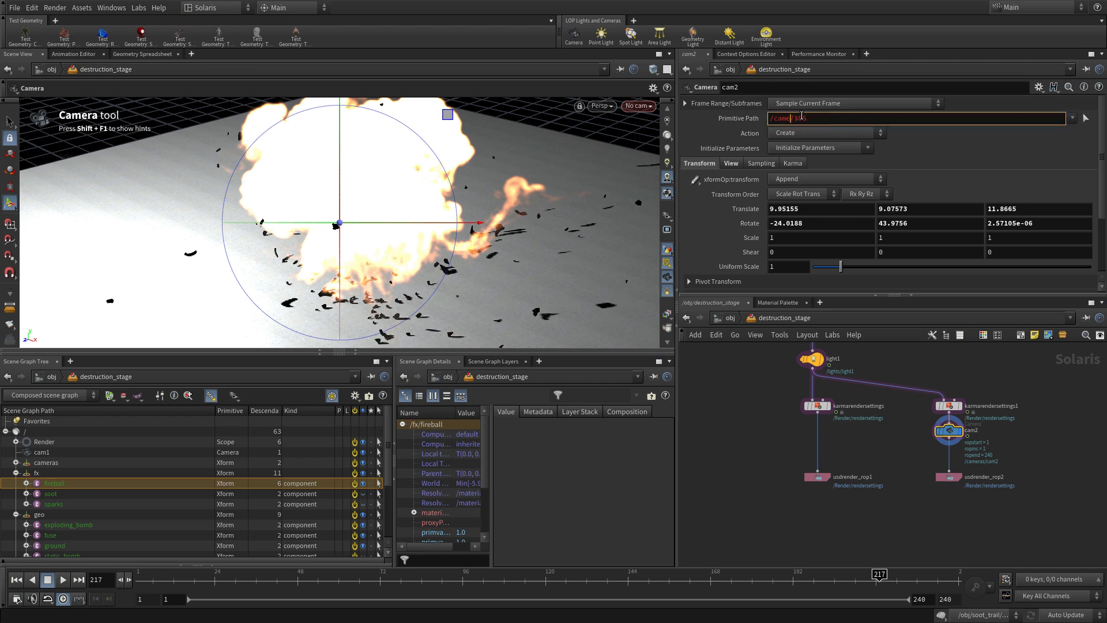
key("Return")
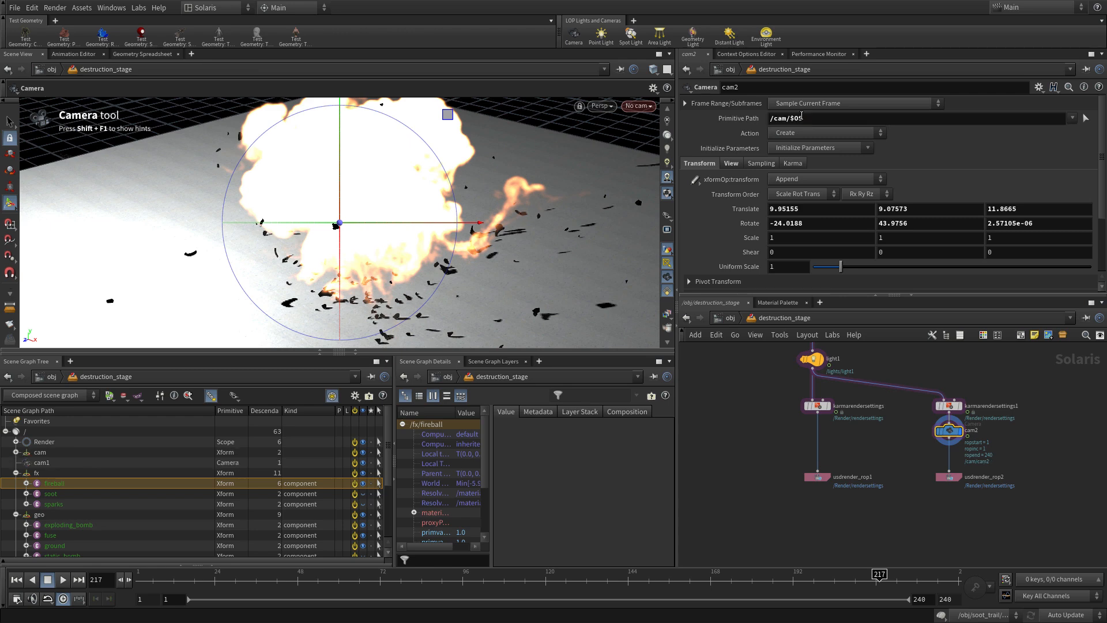
Step: Look through /cam/cam2, lock the camera to the view and move it closer and lower, to about 6.61, 6.17, 9.86
left_click(638, 105)
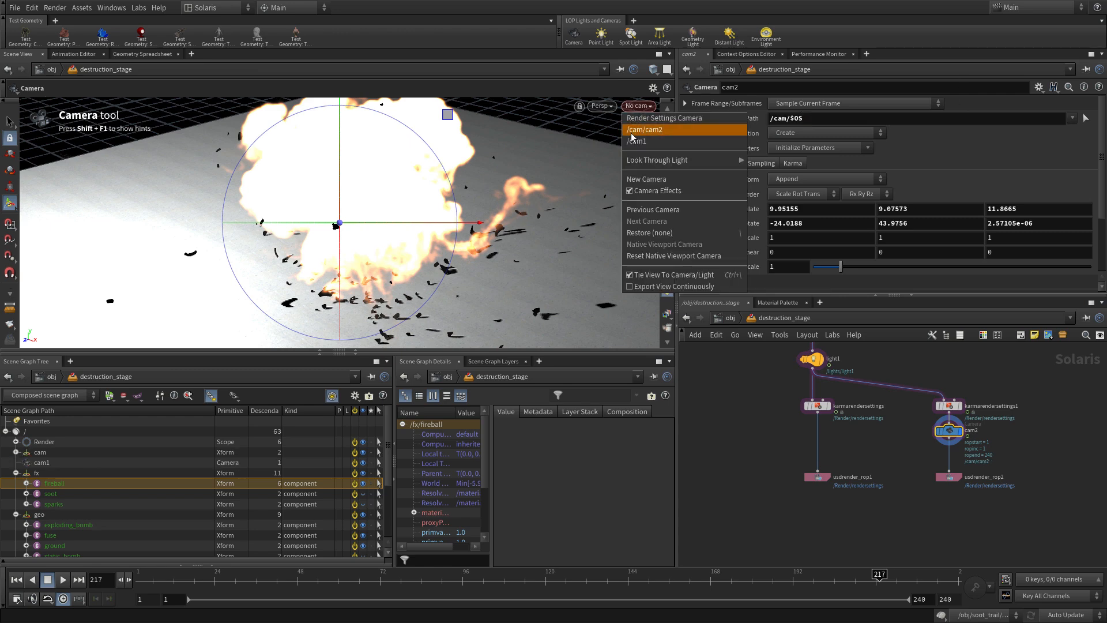
left_click(632, 130)
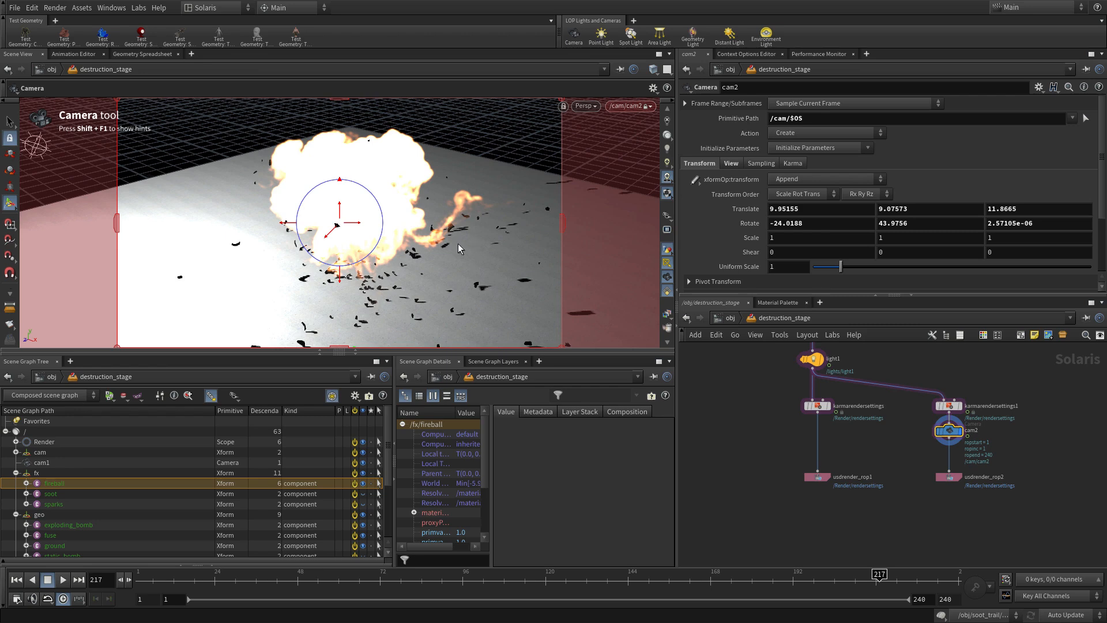
scroll(668, 153, "up", 3)
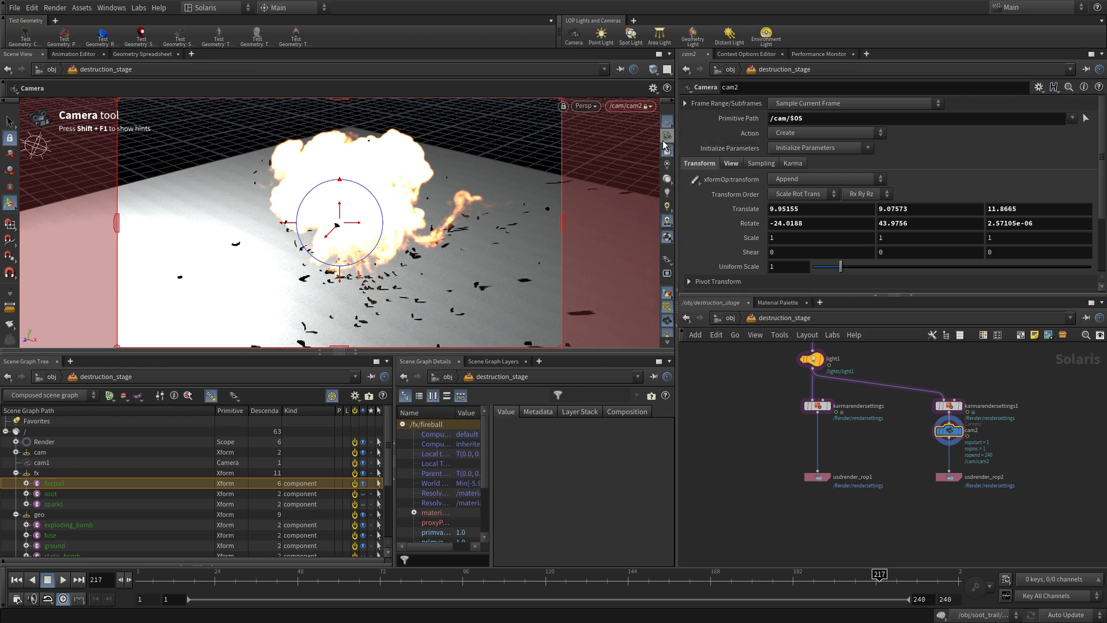
left_click(668, 154)
left_click(669, 154)
right_click_drag(376, 249, 426, 221, "alt")
left_click_drag(425, 221, 443, 208, "alt")
right_click_drag(442, 208, 459, 199, "alt")
Step: Go to frame 233 and pull cam2 back and up to about 7.53, 10.71, 12.20, tilted down about 28 degrees
left_click(954, 583)
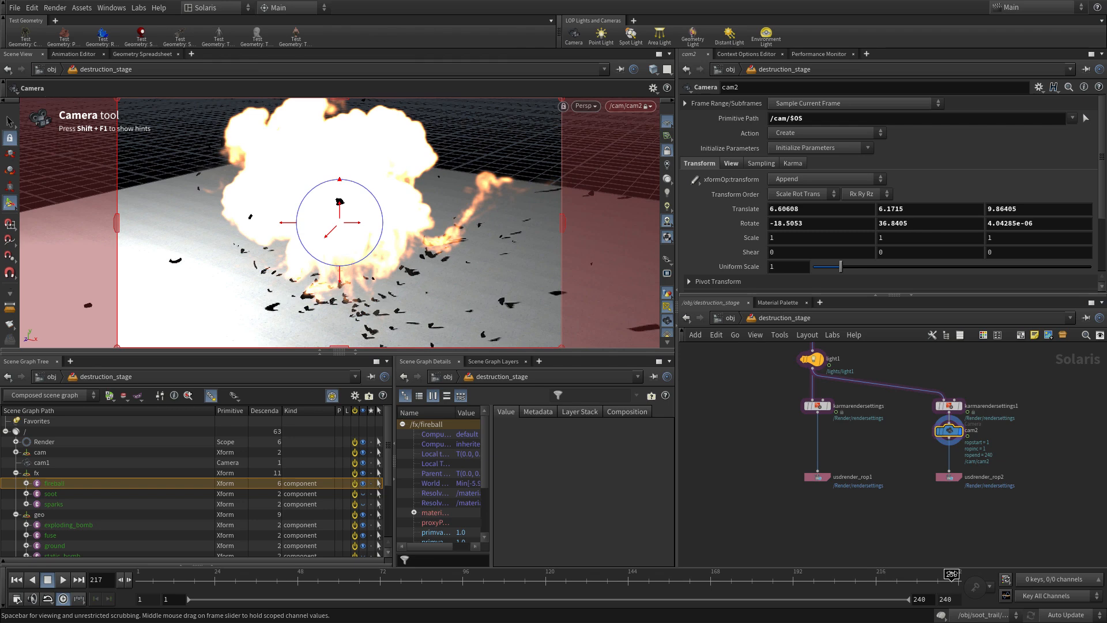
left_click(920, 584)
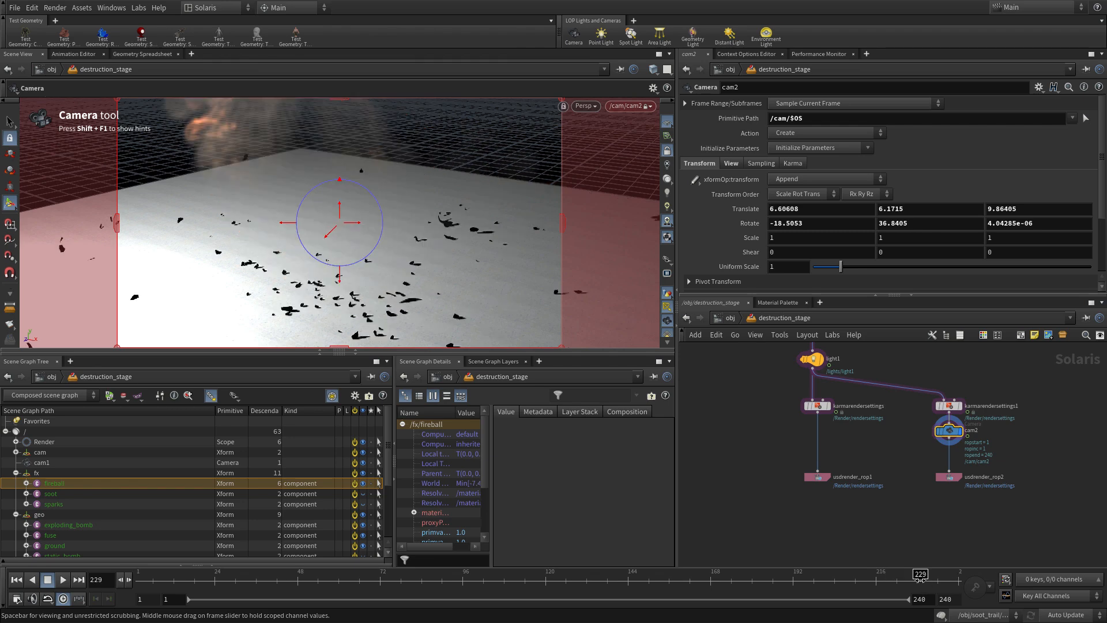
left_click_drag(933, 580, 933, 580)
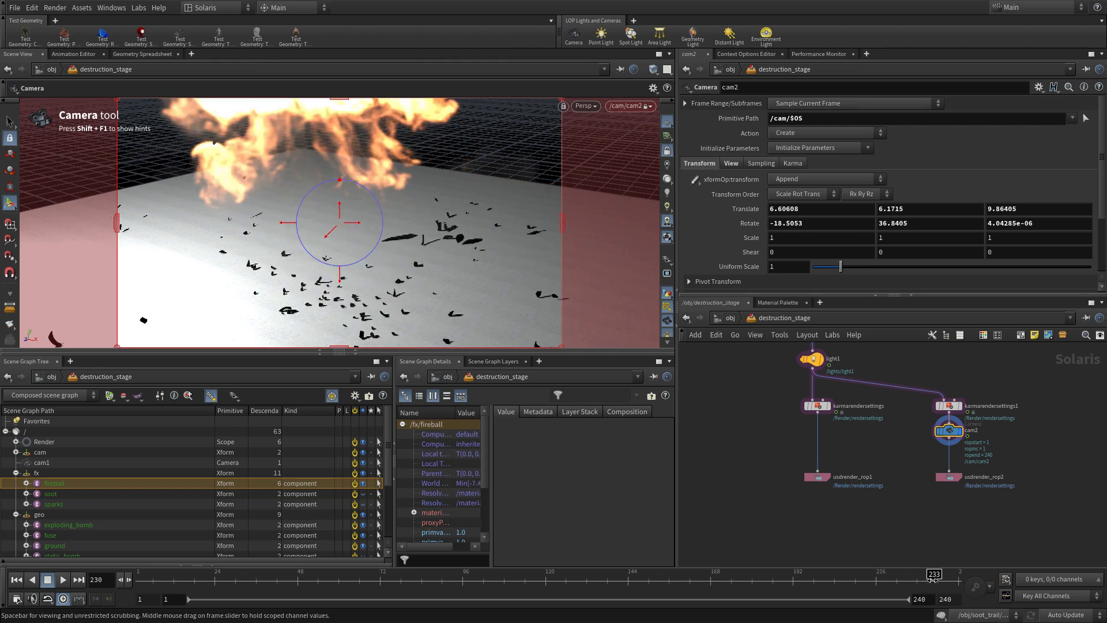
key("space")
right_click_drag(401, 165, 338, 168)
left_click_drag(363, 160, 366, 185)
middle_click_drag(385, 178, 385, 229)
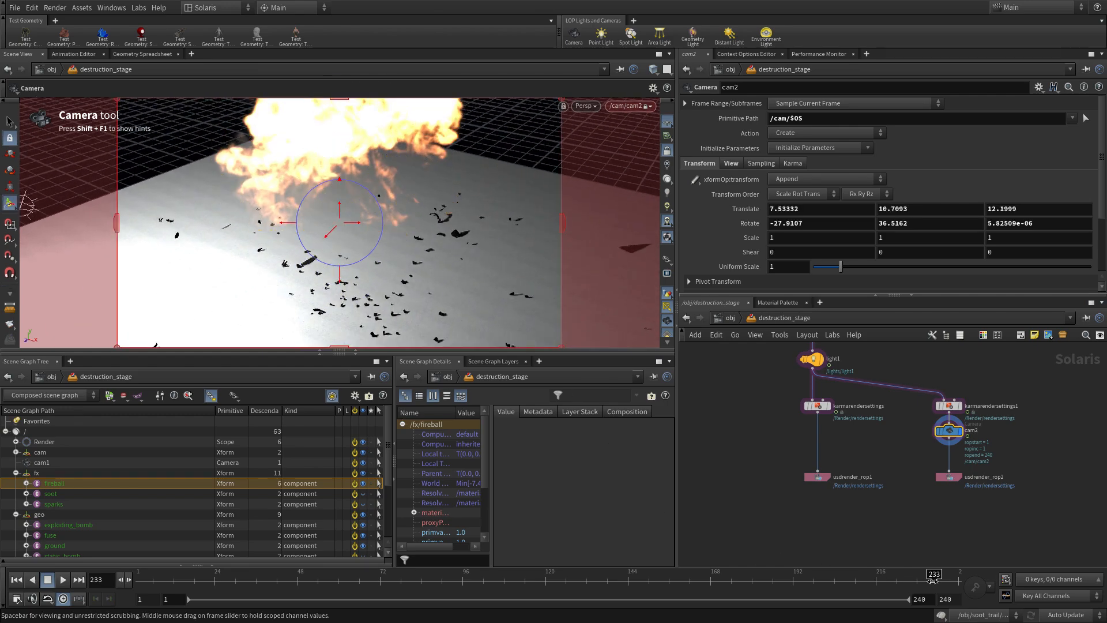
Step: Go to frame 212 and centre the explosion in cam2 by moving the camera to about 7.21, 9.28, 11.41
left_click_drag(933, 579, 861, 579)
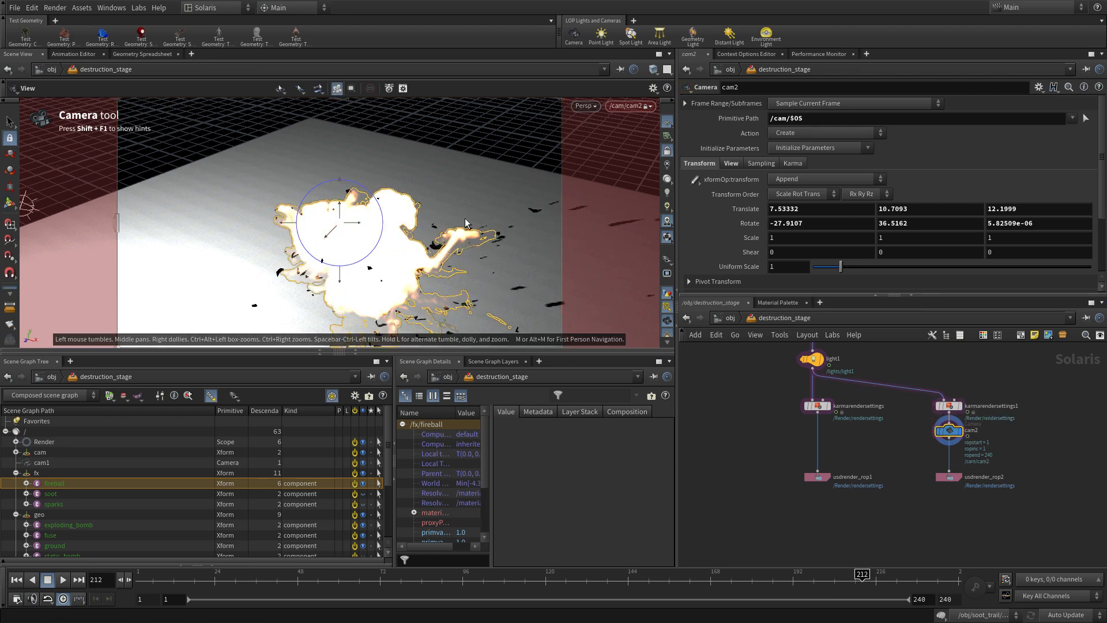
right_click_drag(466, 219, 482, 205, "alt")
middle_click_drag(481, 219, 486, 182, "alt")
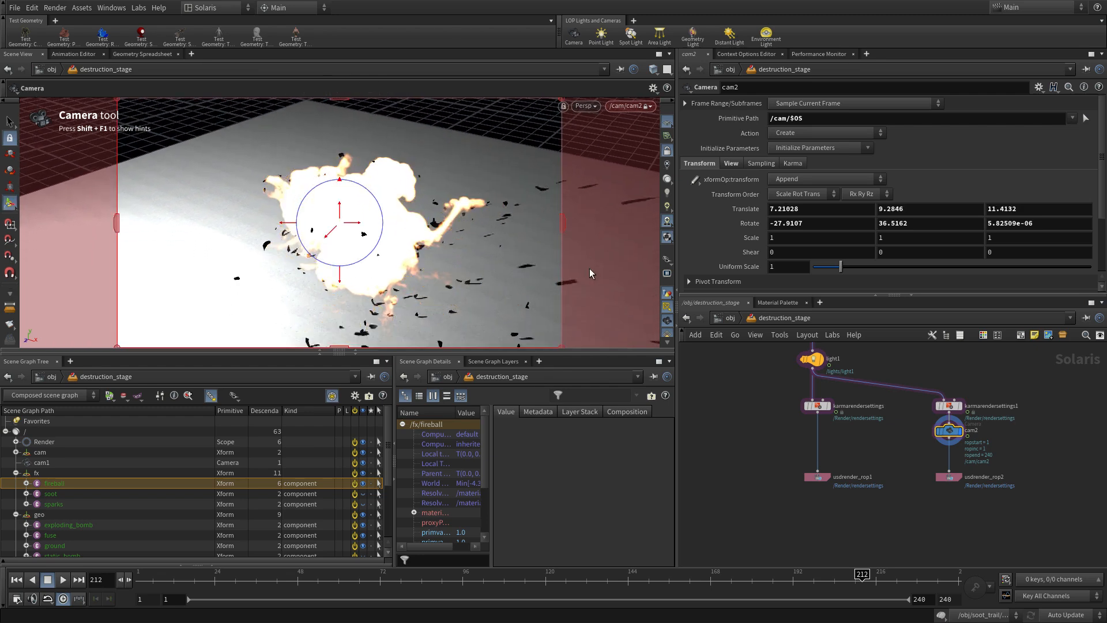
Step: Place cam2 between light1 and karmarendersettings1, and open the karmarendersettings1 parameters
left_click_drag(956, 436, 945, 391)
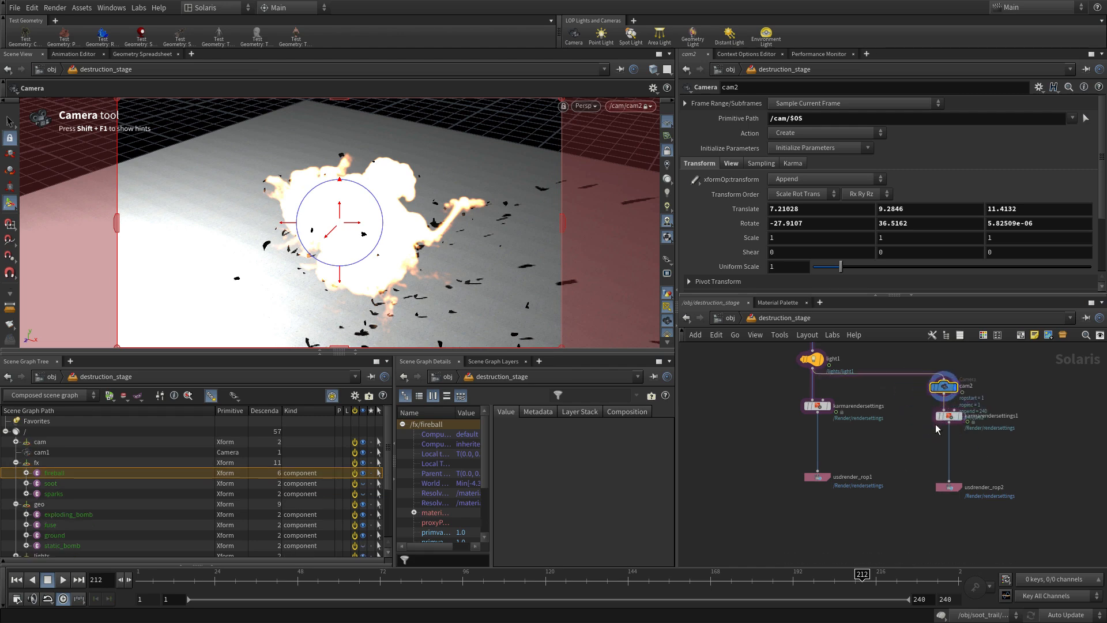
left_click(947, 415)
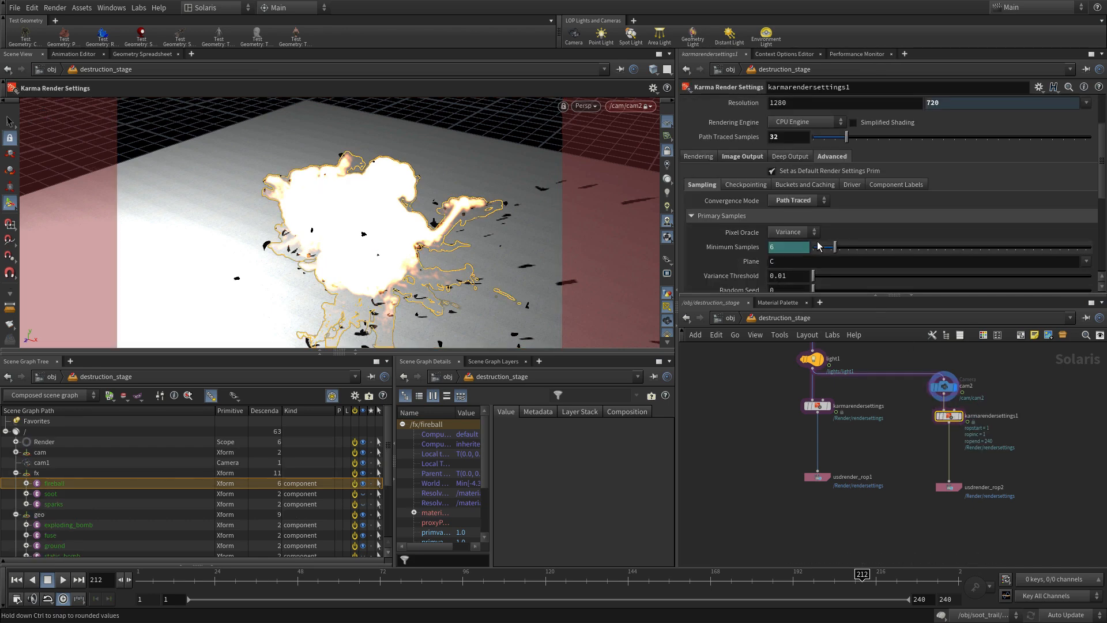
Step: Set the render camera of karmarendersettings1 to /cam/cam2
scroll(825, 241, "down", 2)
scroll(819, 241, "up", 2)
scroll(817, 241, "up", 5)
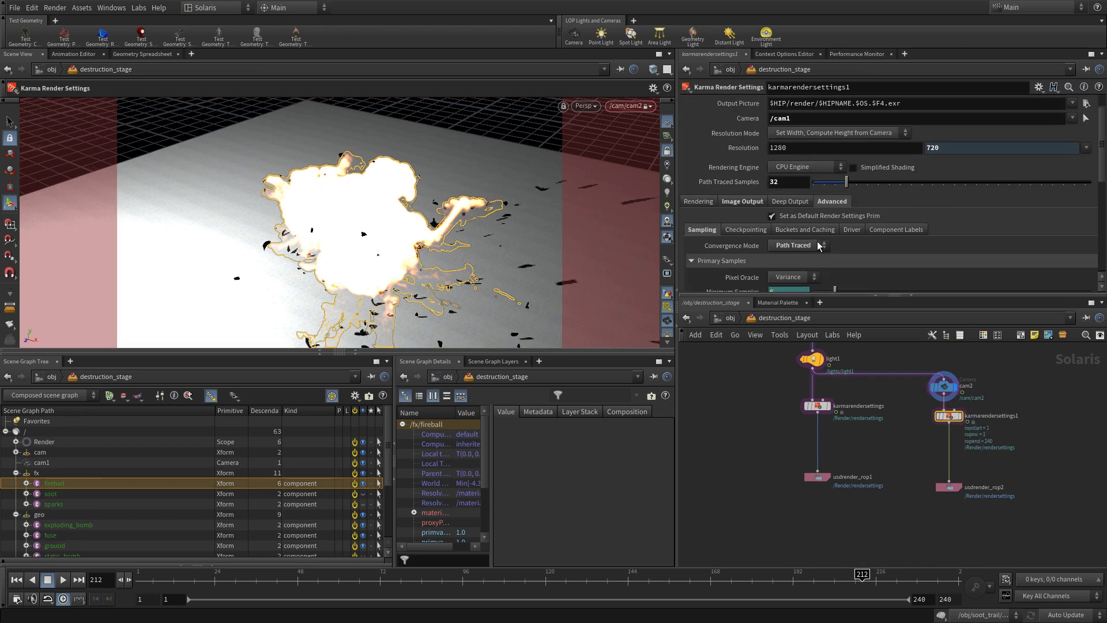
left_click(798, 149)
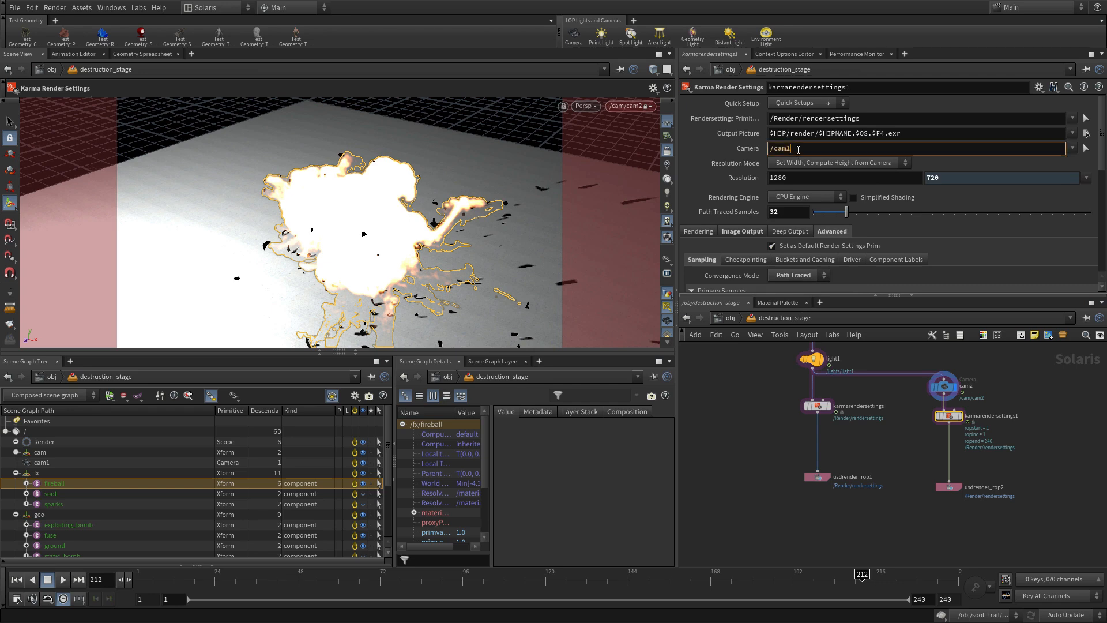
left_click(1073, 148)
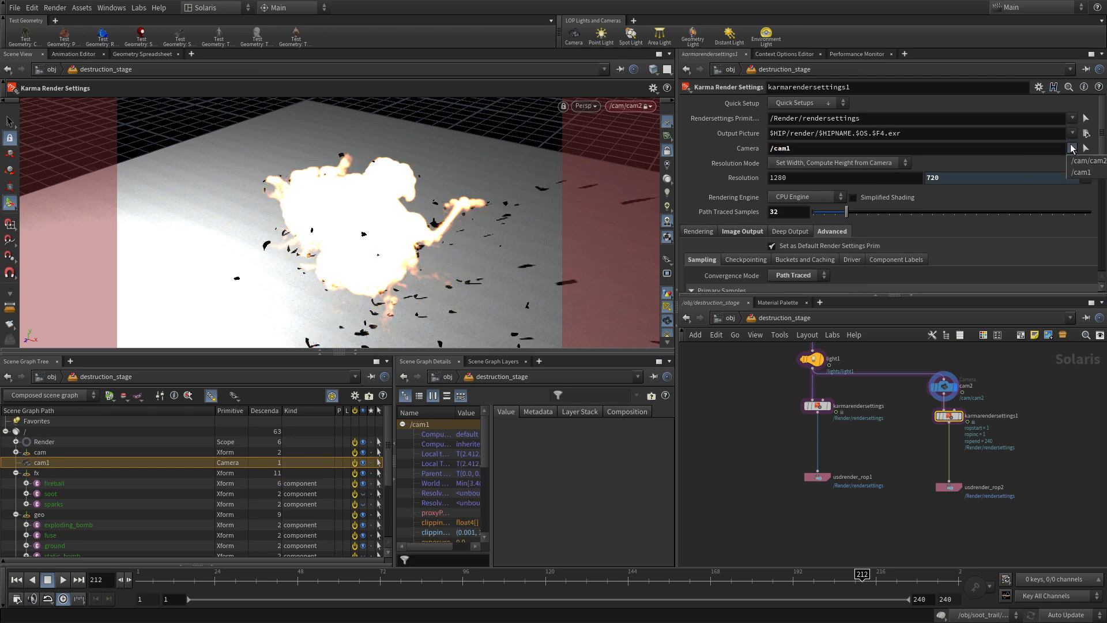
left_click(1084, 168)
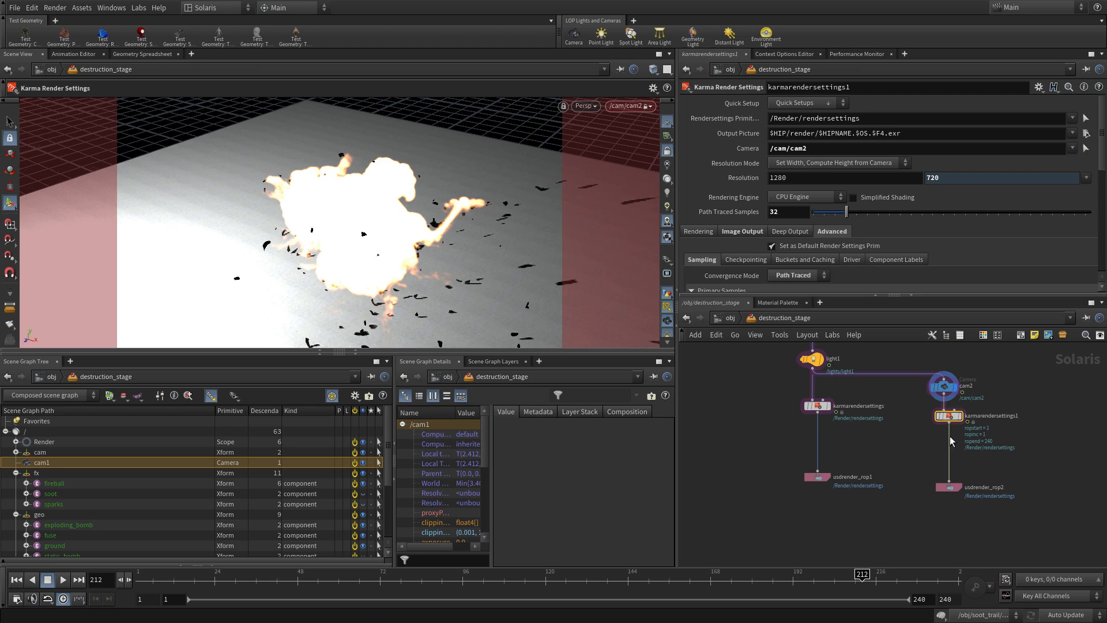
Step: Set the frame range of usdrender_rop2 to 211–240 and unlock the camera from the view
left_click(950, 485)
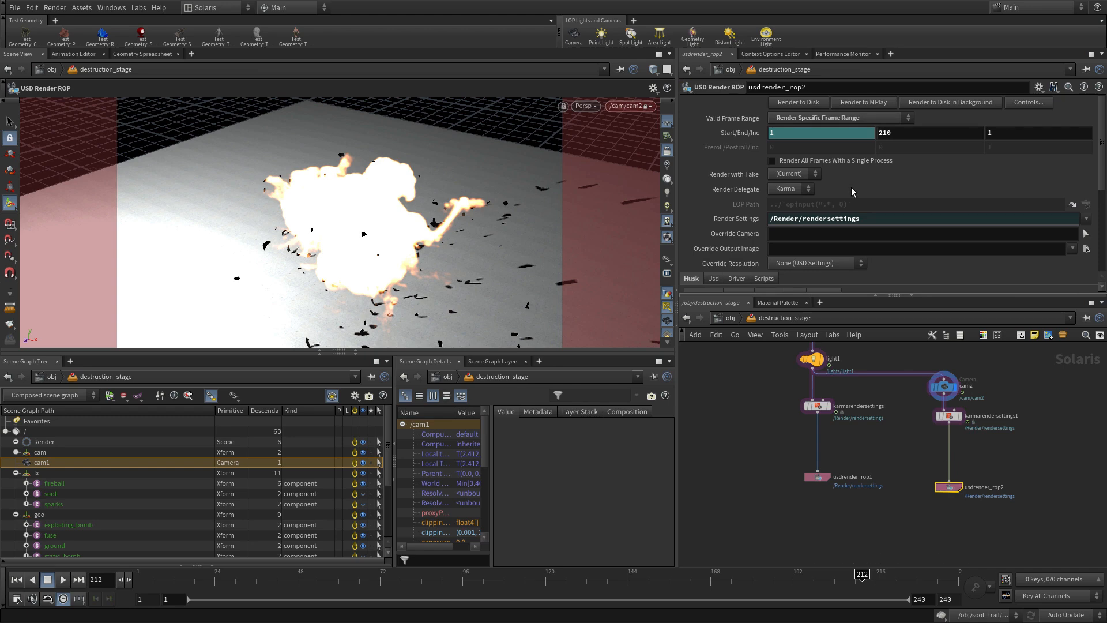
right_click(785, 134)
left_click(813, 273)
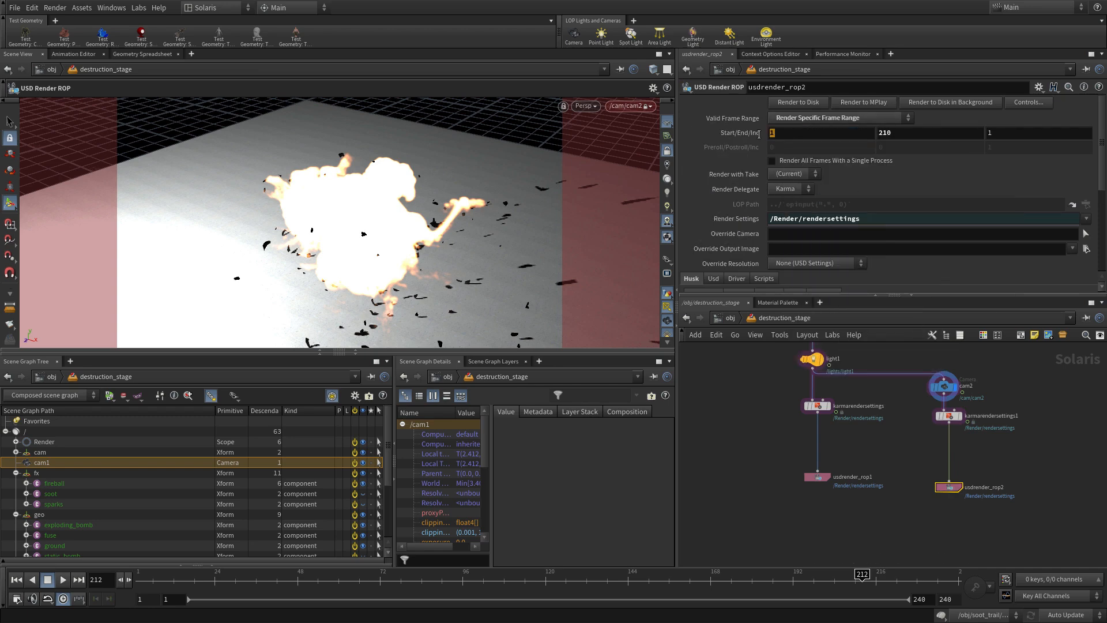
type("211")
key("Tab")
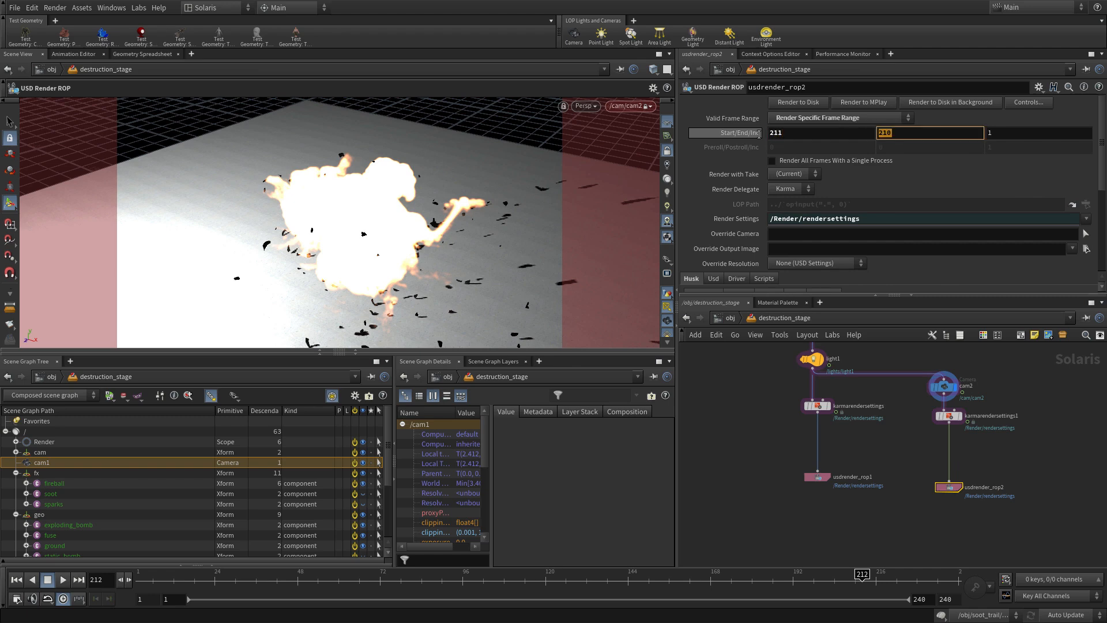
type("240")
key("Return")
left_click(667, 150)
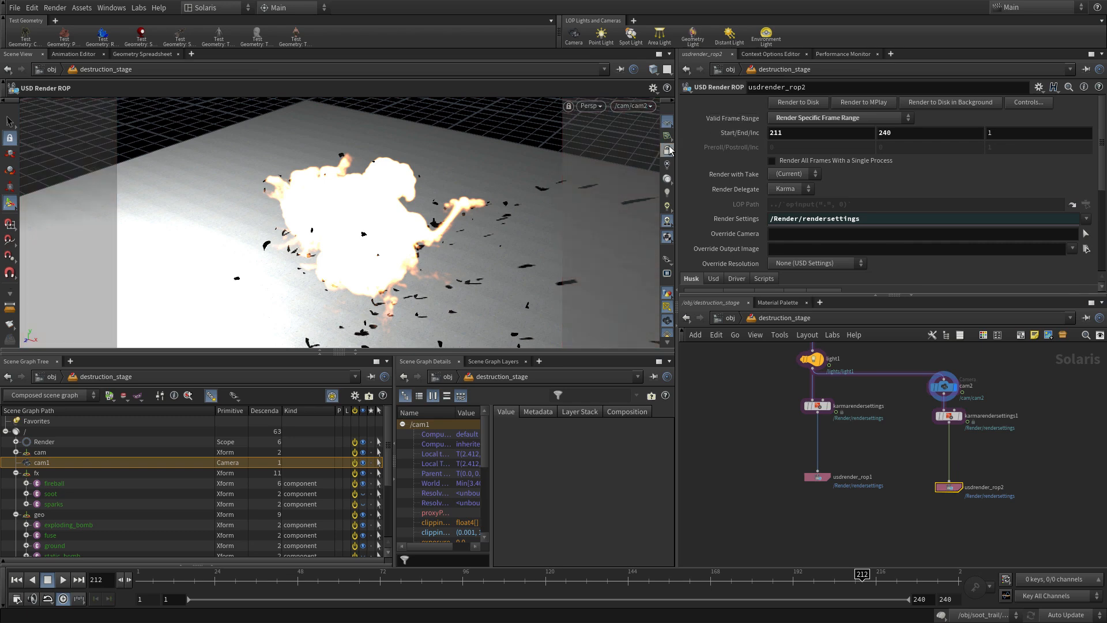
Step: Set the output picture of both Karma render settings nodes to $HIP/render/bomb/destruction_fx_$F2.exr and save the scene file
left_click(820, 410)
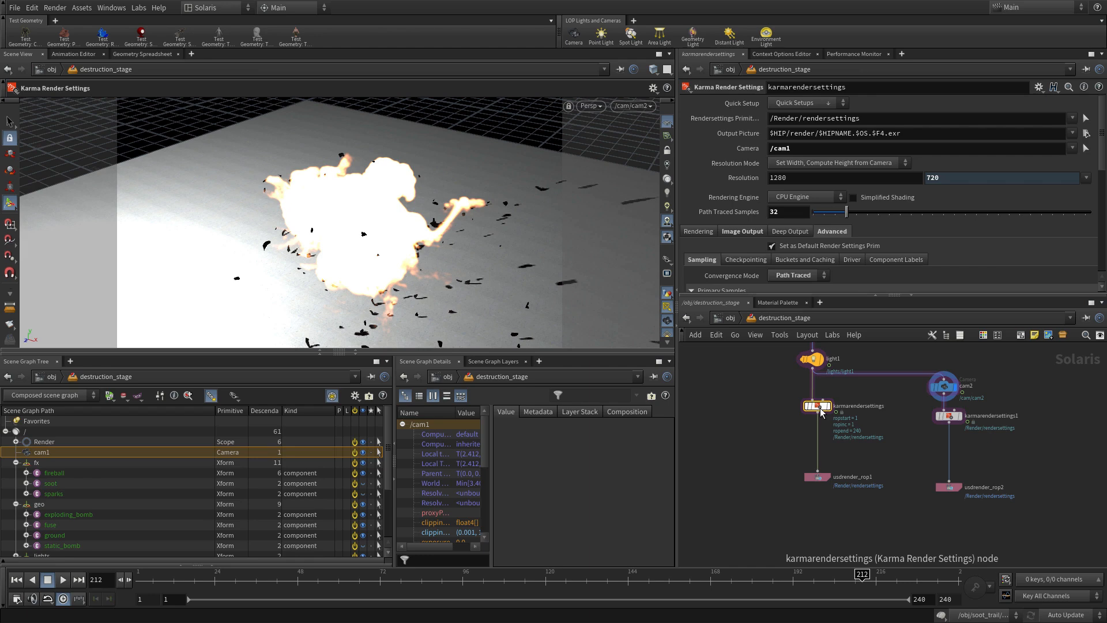
middle_click_drag(839, 405, 806, 440)
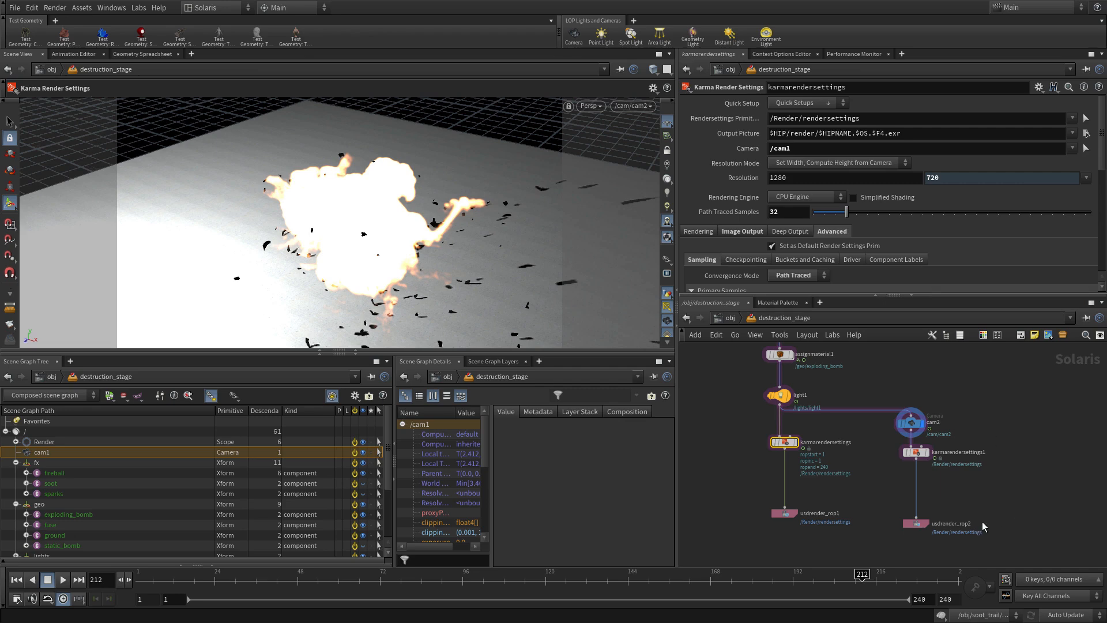
left_click_drag(968, 546, 750, 503)
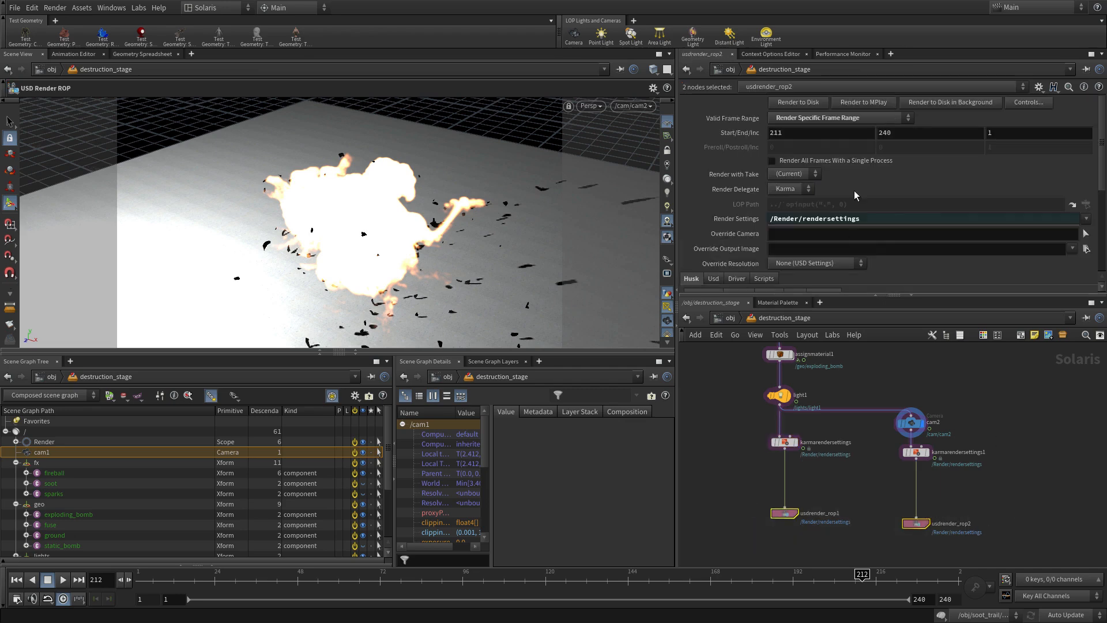
left_click_drag(881, 462, 741, 441)
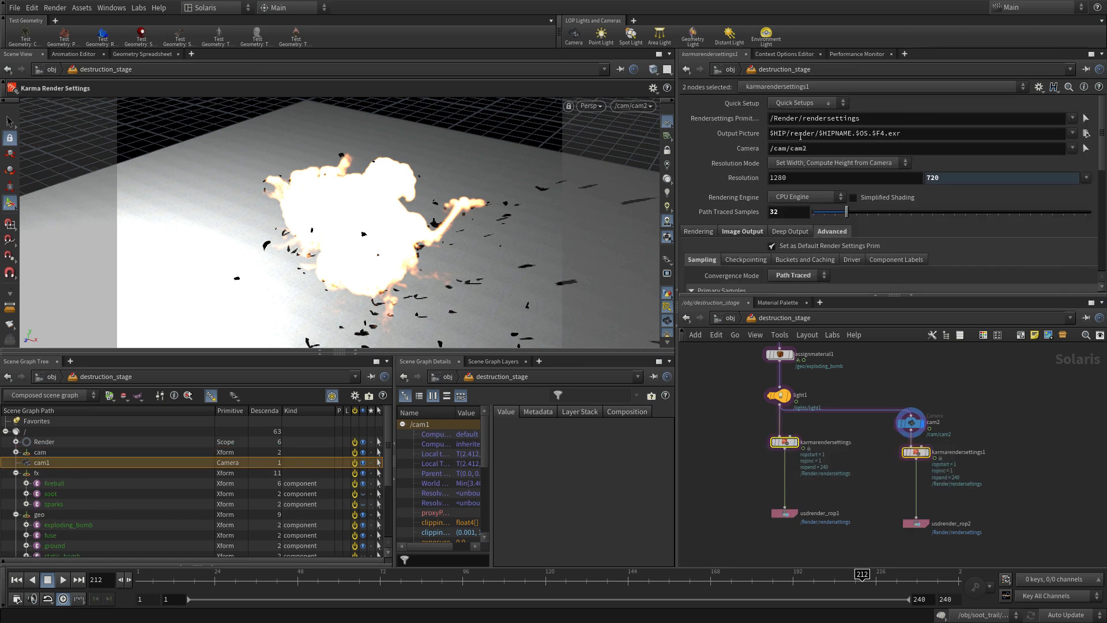
left_click_drag(820, 143, 977, 144)
type("bomb")
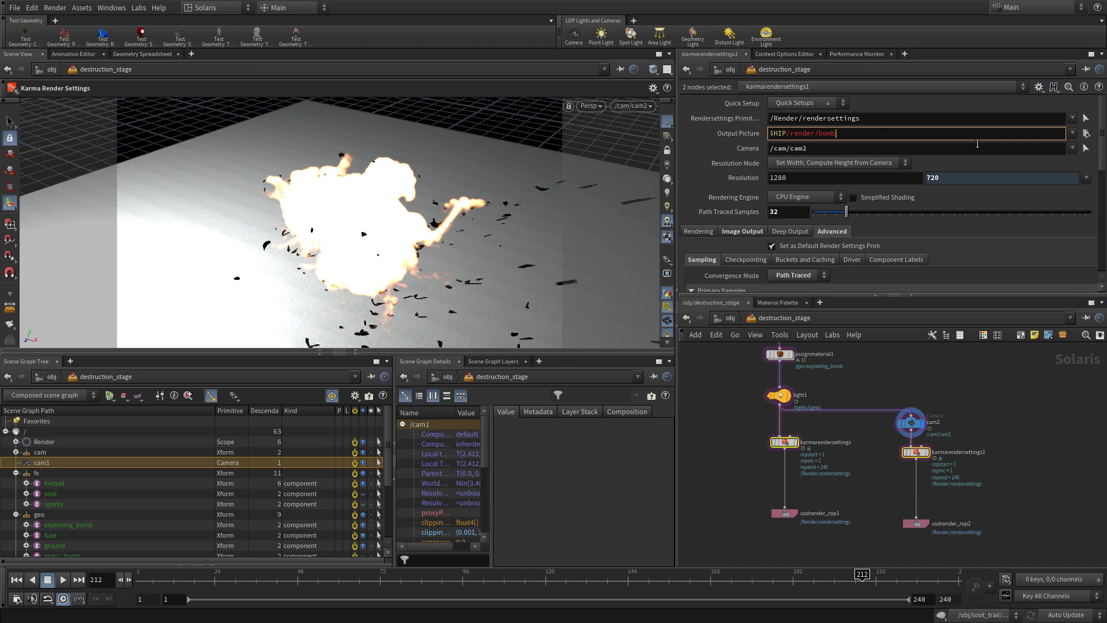
type("/destruction_fx_$")
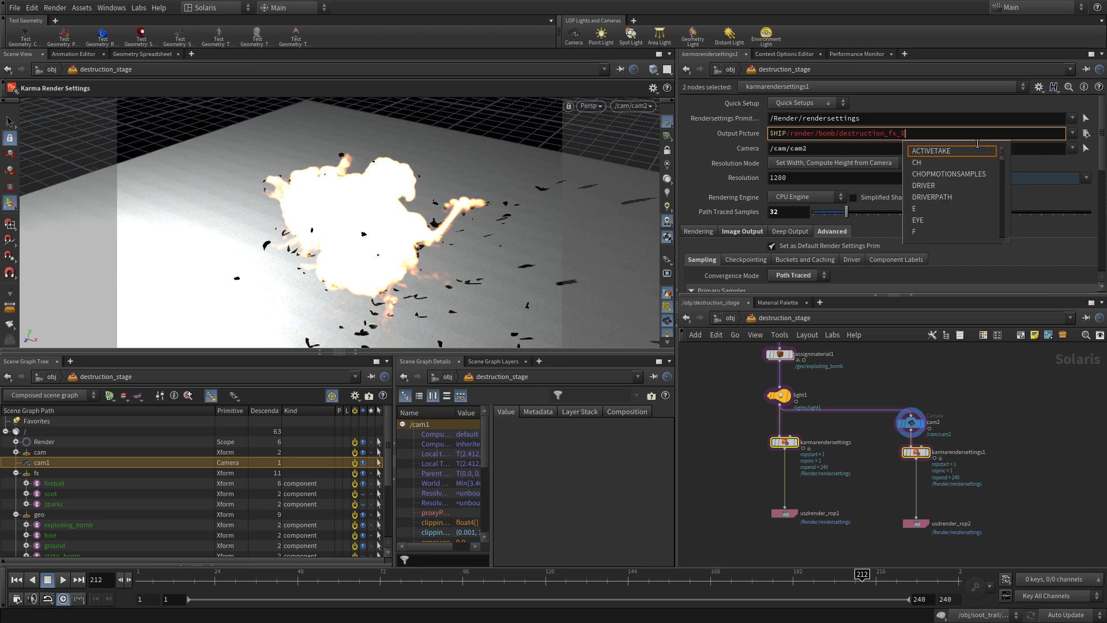
type("F2.exr")
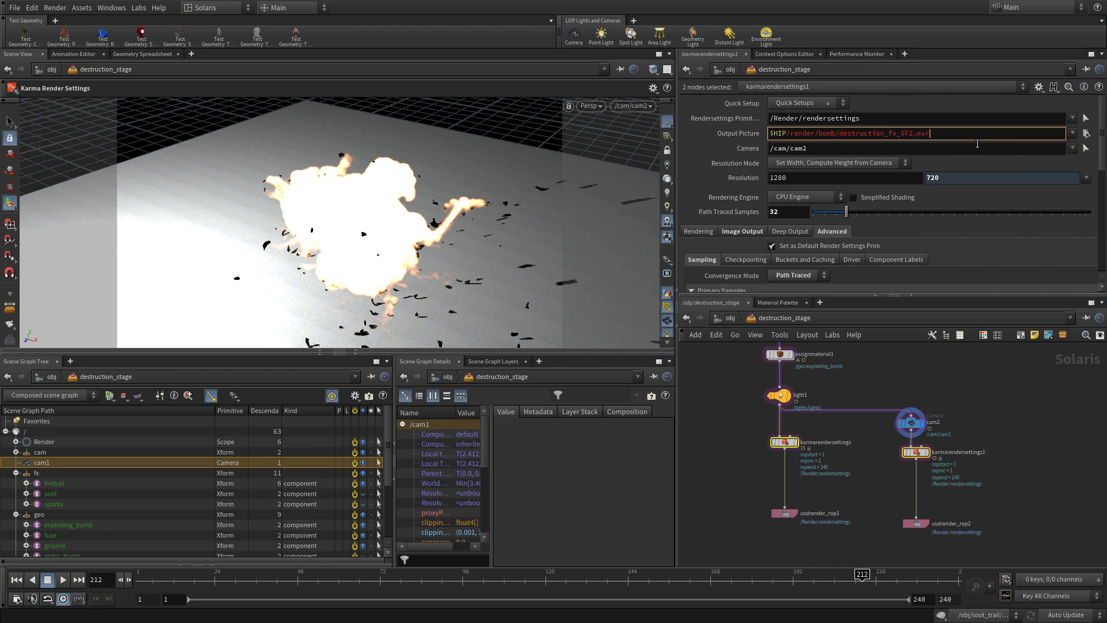
key("Return")
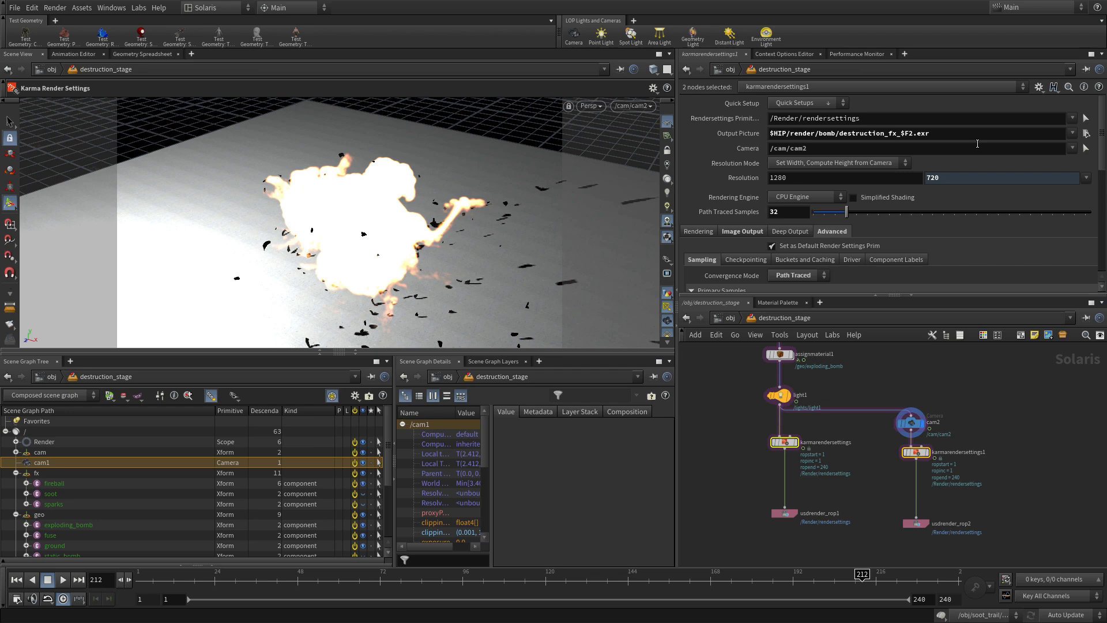
left_click(868, 492)
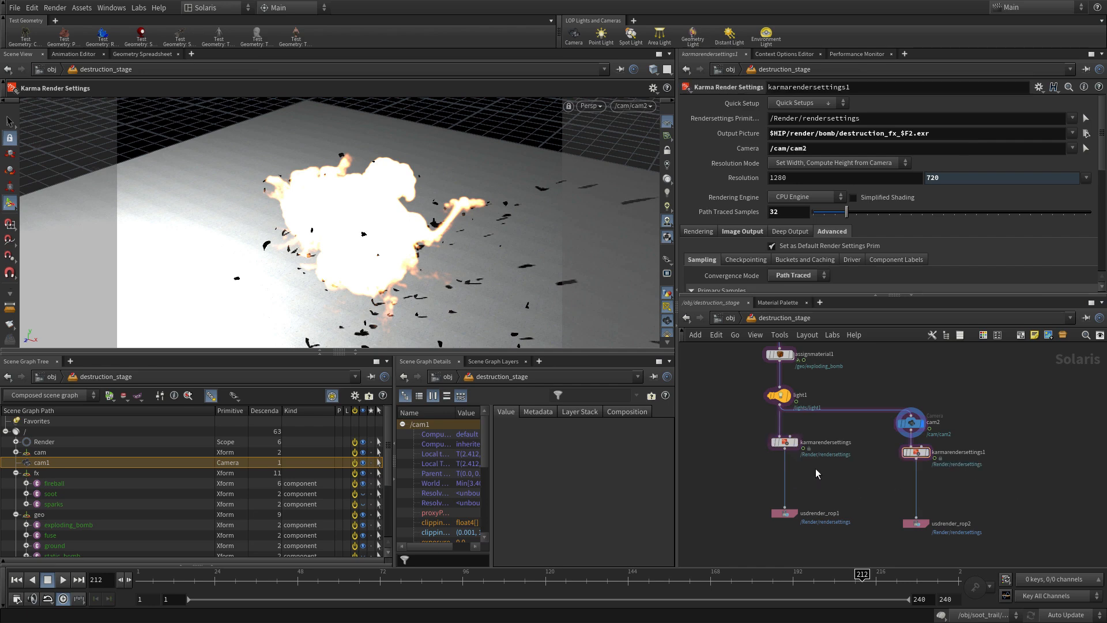
left_click(14, 8)
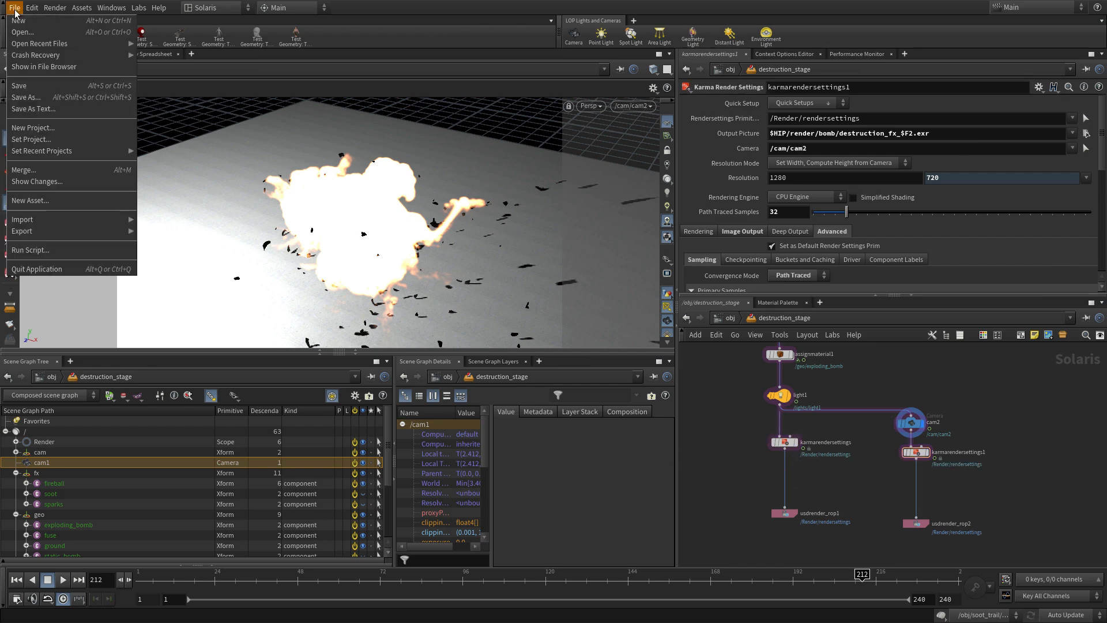
left_click(30, 86)
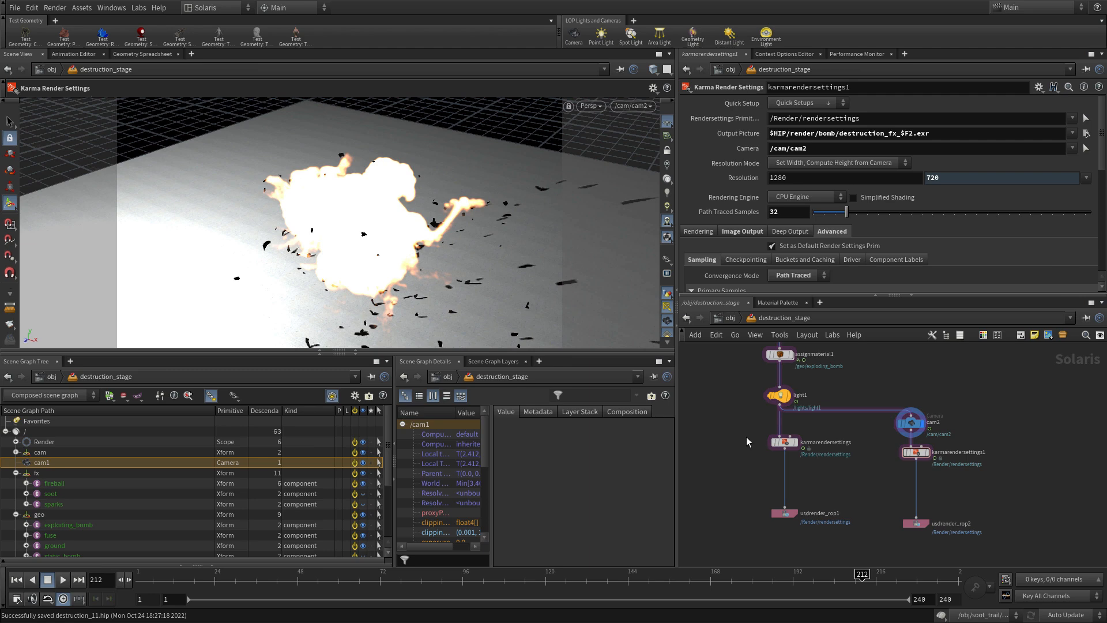
Step: Render the usdrender_rop1 sequence to disk, followed by the usdrender_rop2 sequence
left_click(784, 445)
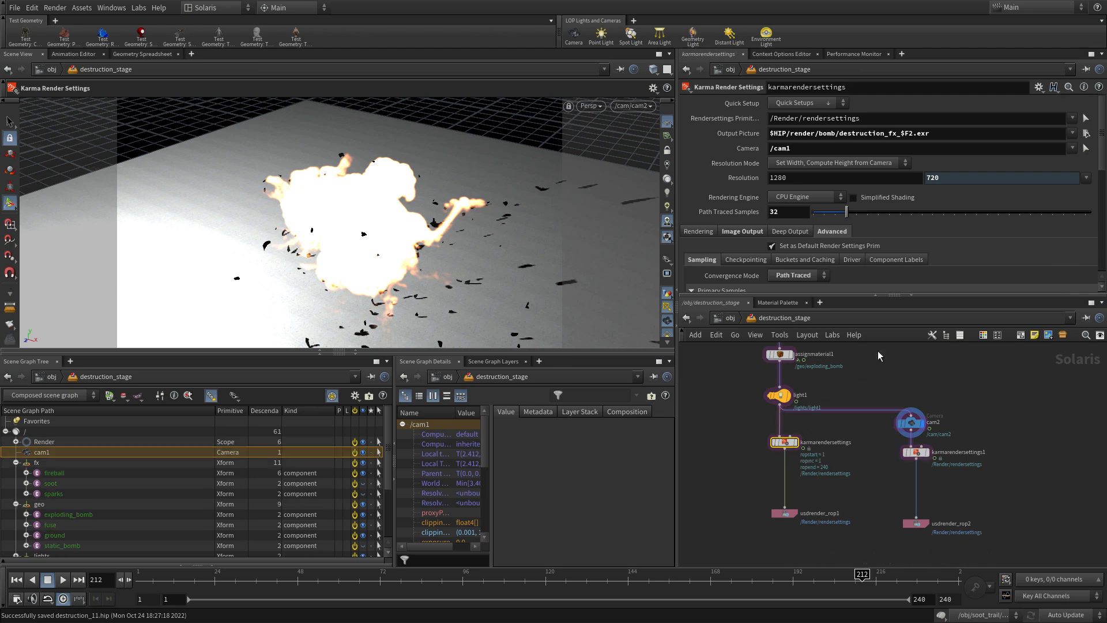
left_click(786, 516)
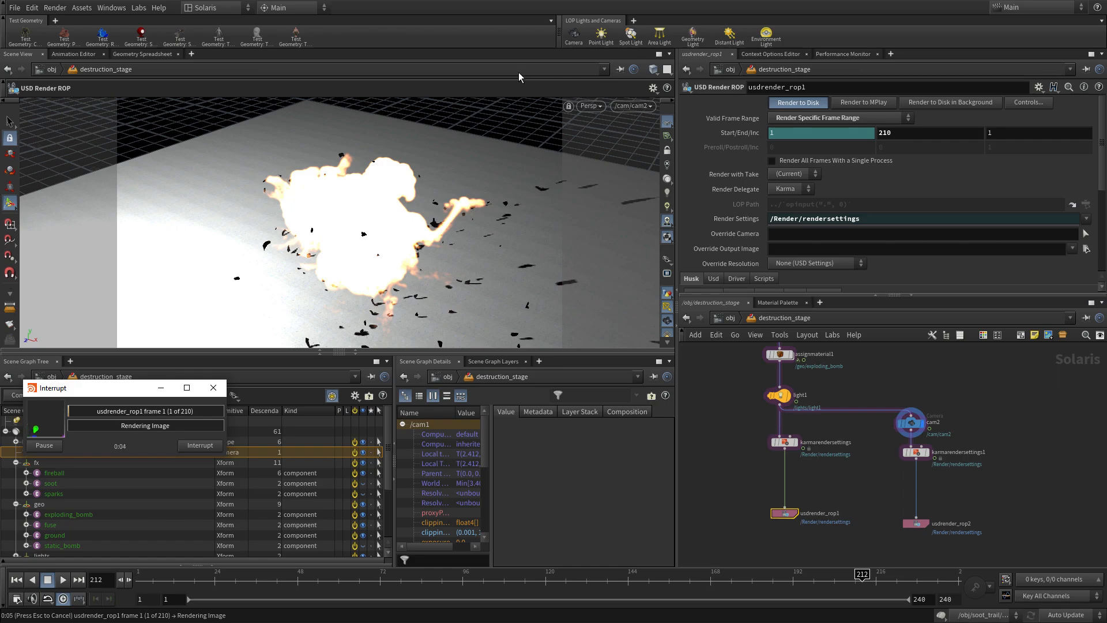
left_click(978, 543)
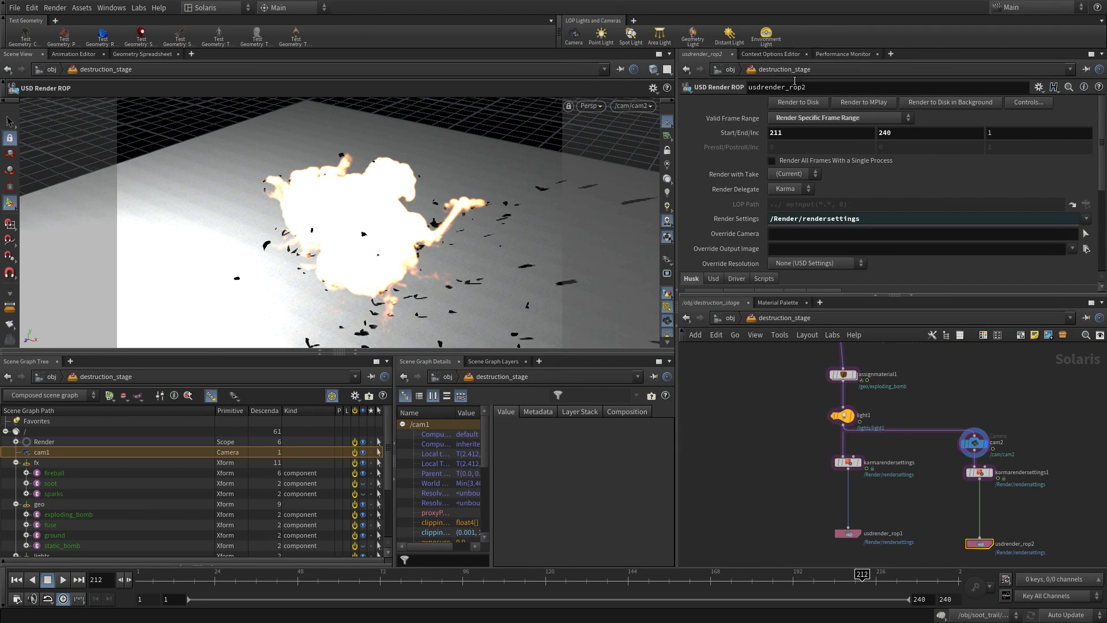
left_click(798, 103)
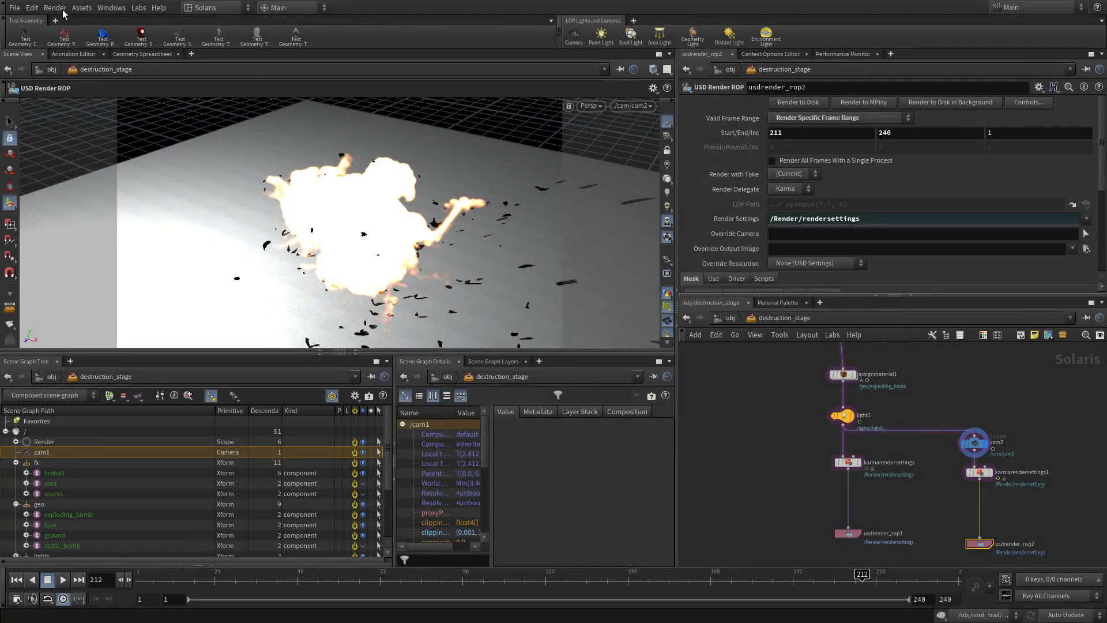
Step: Load the rendered destruction_fx image sequence from $HIP/render/bomb into MPlay and play it back
left_click(55, 8)
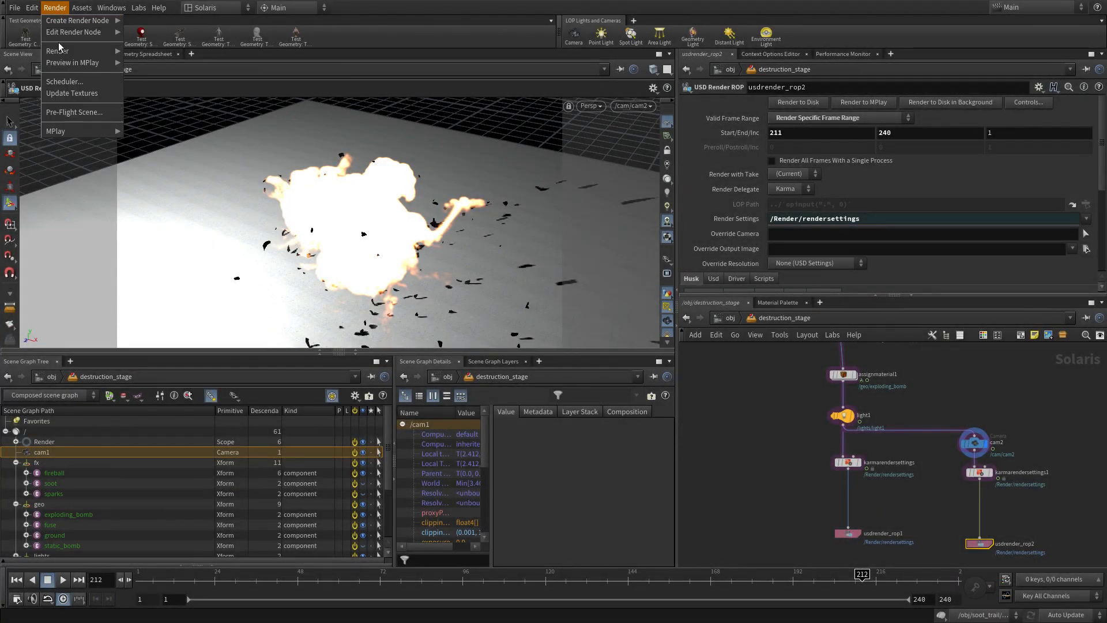
mouse_move(68, 130)
left_click(139, 131)
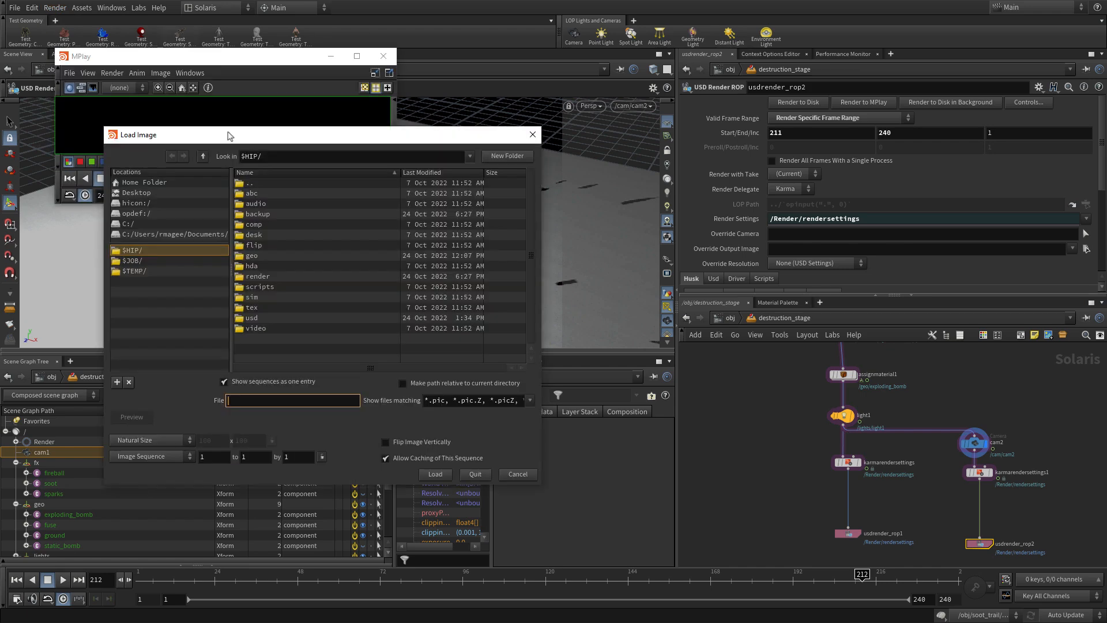
double_click(271, 277)
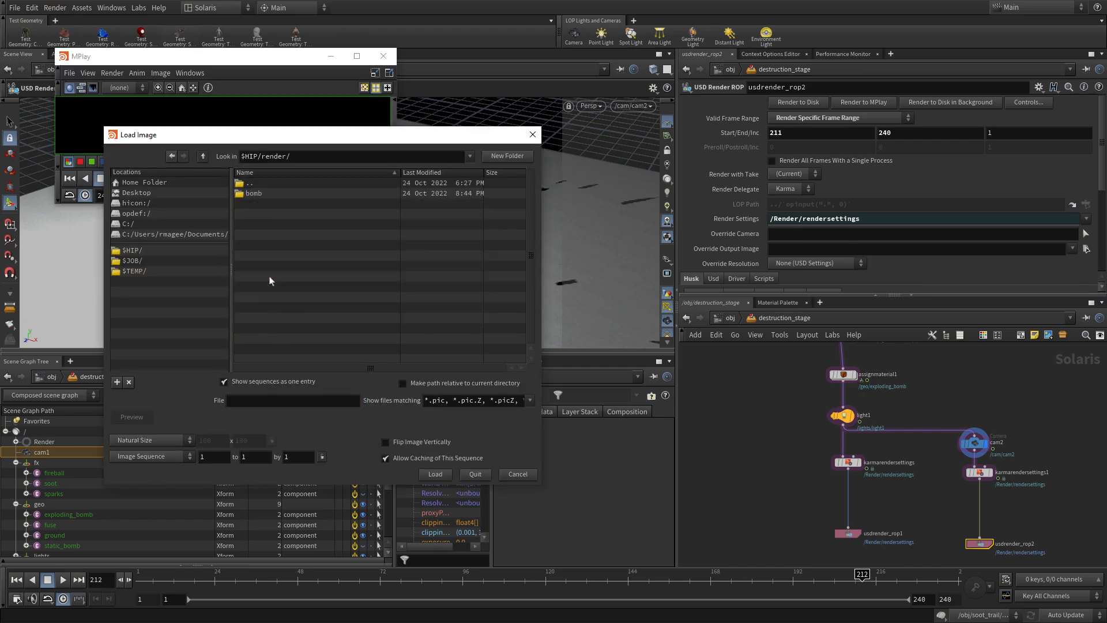
double_click(252, 193)
left_click(264, 193)
left_click(436, 474)
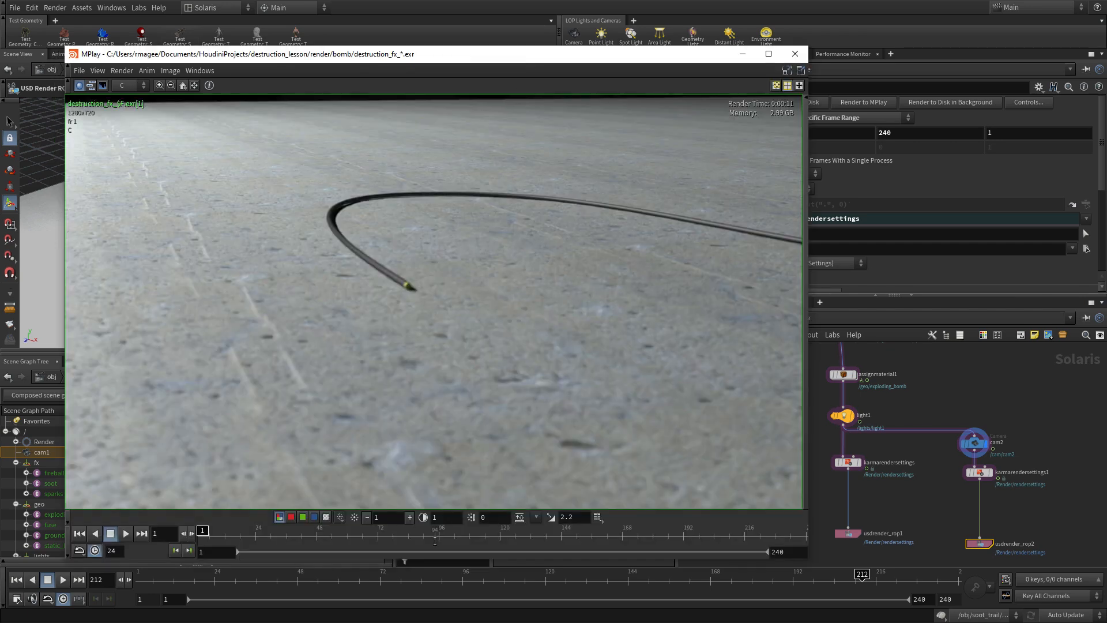
left_click(126, 534)
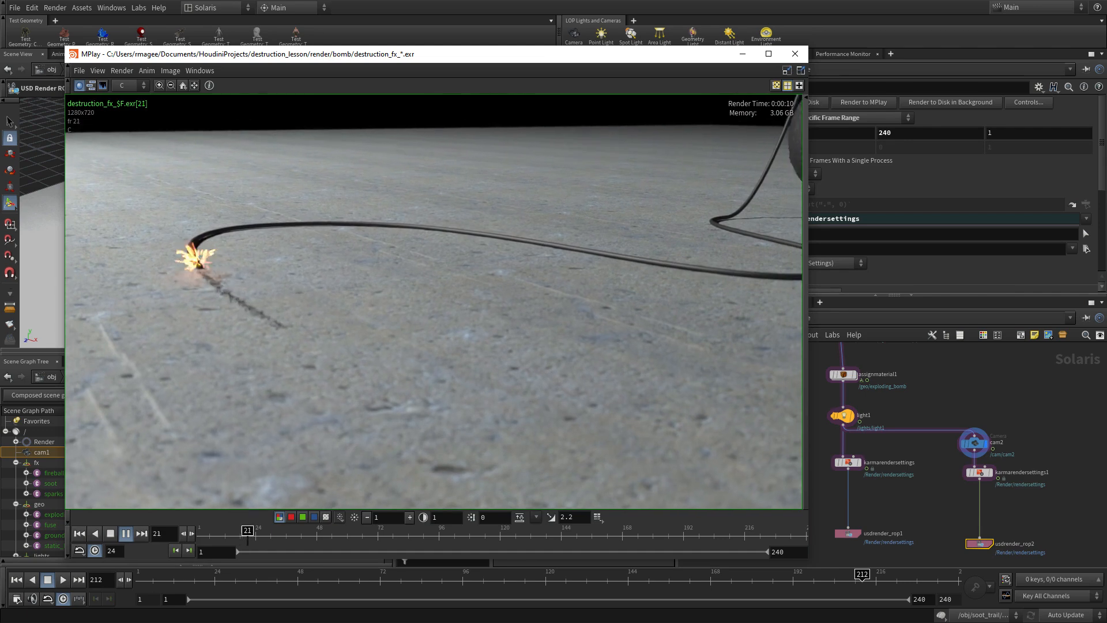